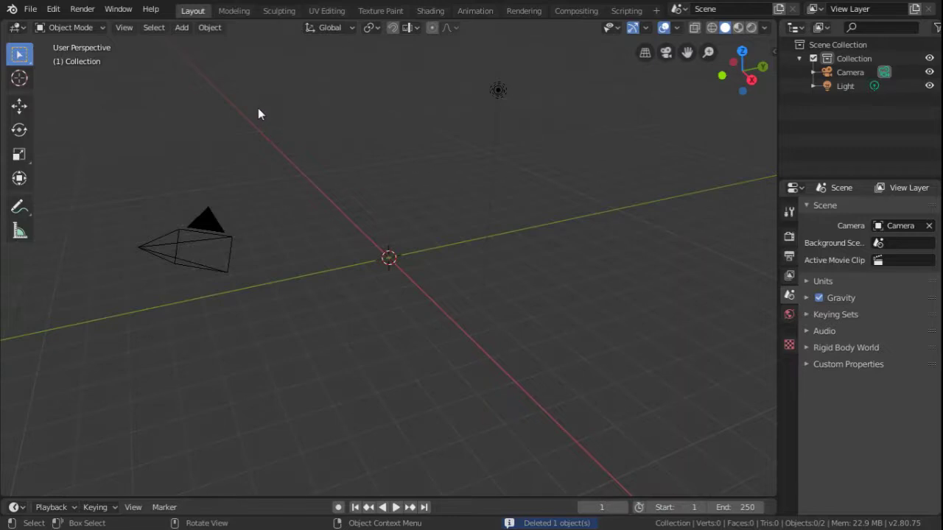
Step: Add a 32-vertex mesh circle at the world origin and zoom in on it
{"action": "left_click", "coordinate": [183, 33]}
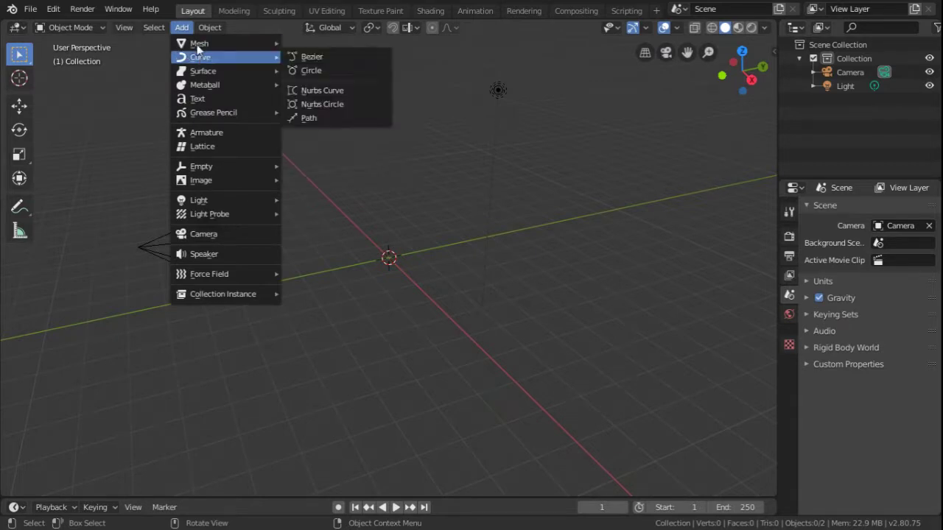
{"action": "mouse_move", "coordinate": [198, 43]}
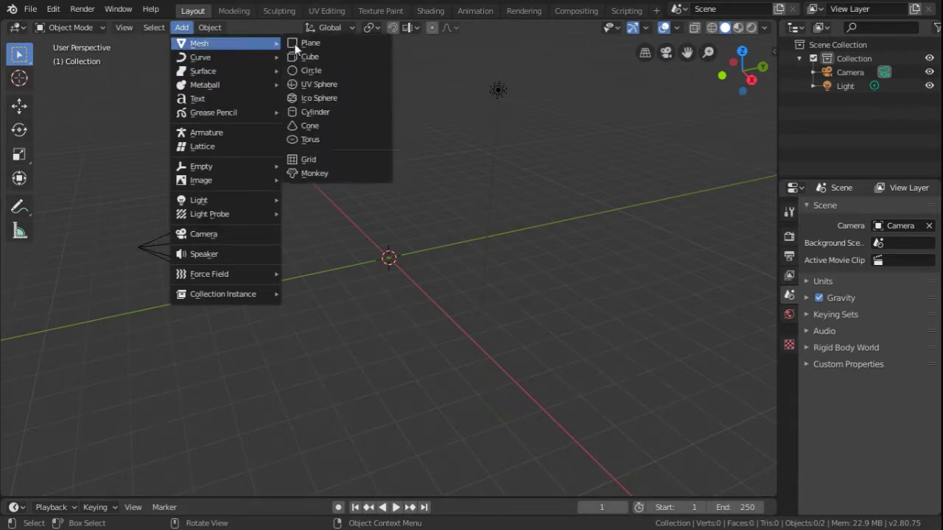
{"action": "left_click", "coordinate": [299, 71]}
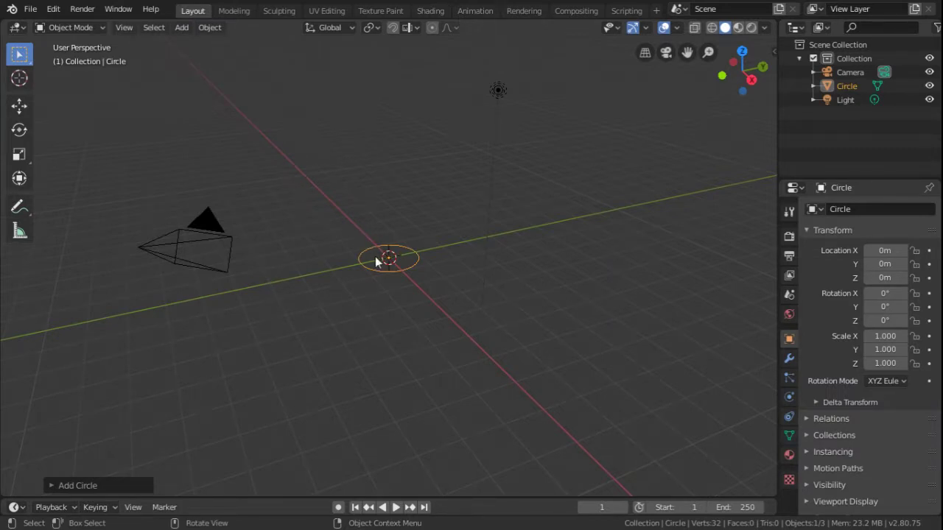
{"action": "scroll", "coordinate": [375, 256], "scroll_direction": "up", "scroll_amount": 4}
{"action": "scroll", "coordinate": [376, 256], "scroll_direction": "up", "scroll_amount": 2}
{"action": "scroll", "coordinate": [375, 256], "scroll_direction": "up", "scroll_amount": 1}
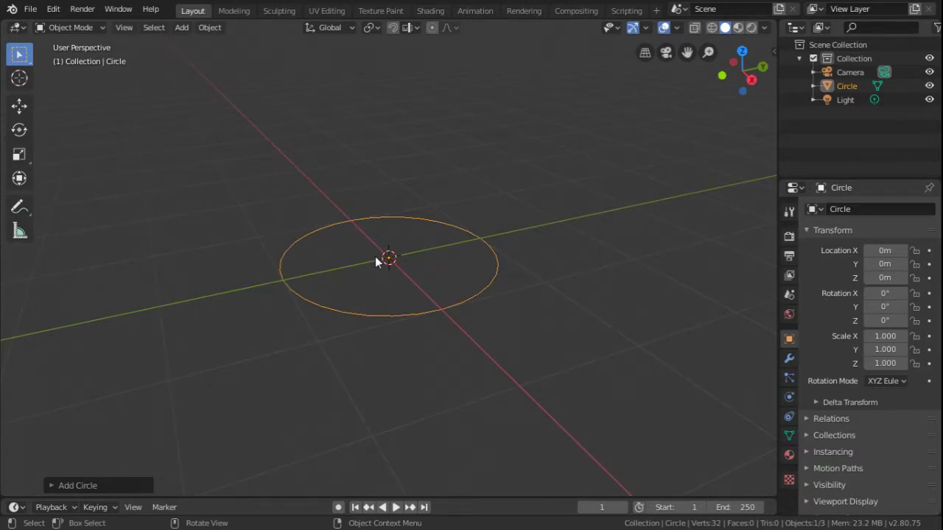
Step: Rotate the circle 90° about Y and move it 5 m along Y
{"action": "key", "text": "r"}
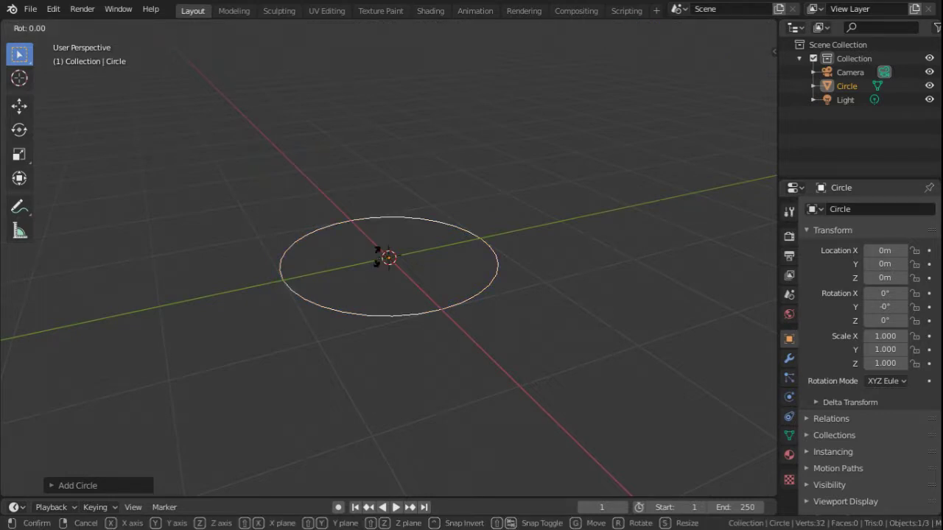
{"action": "key", "text": "y"}
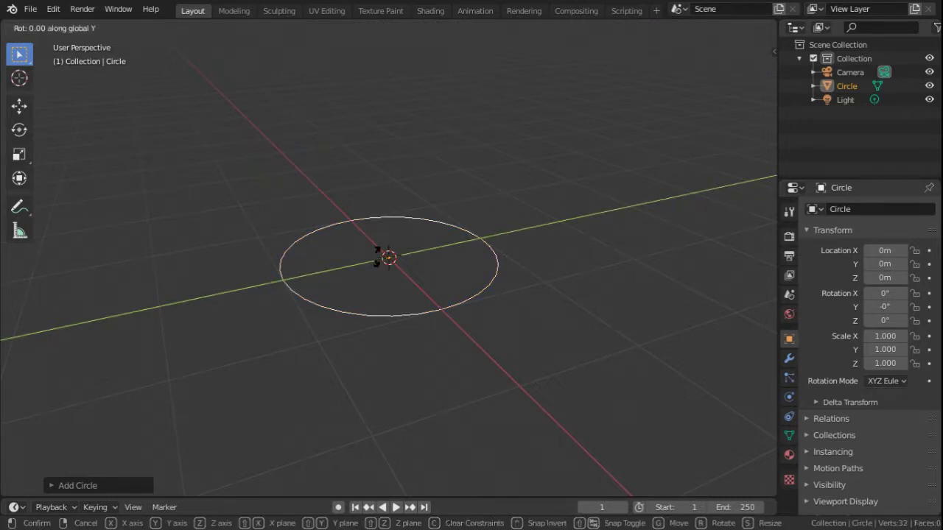
{"action": "type", "text": "90"}
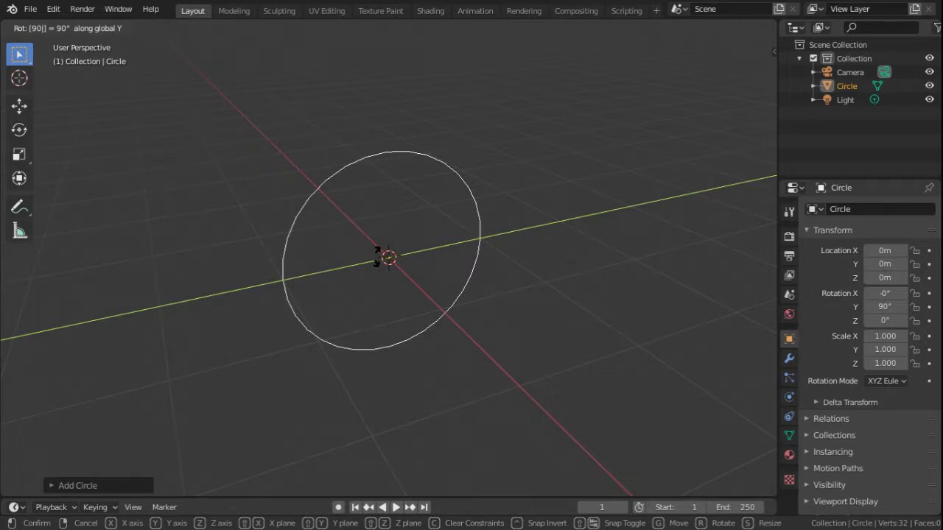
{"action": "key", "text": "Return"}
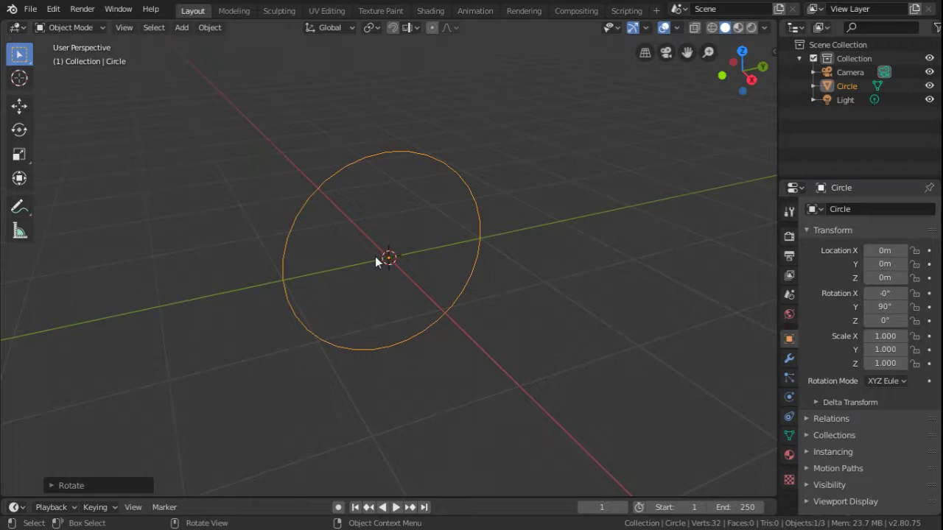
{"action": "key", "text": "g"}
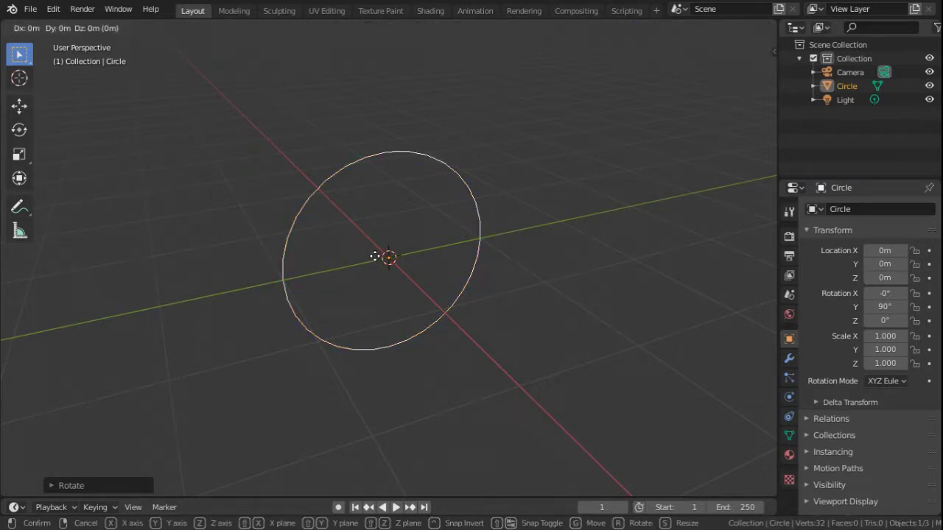
{"action": "key", "text": "y"}
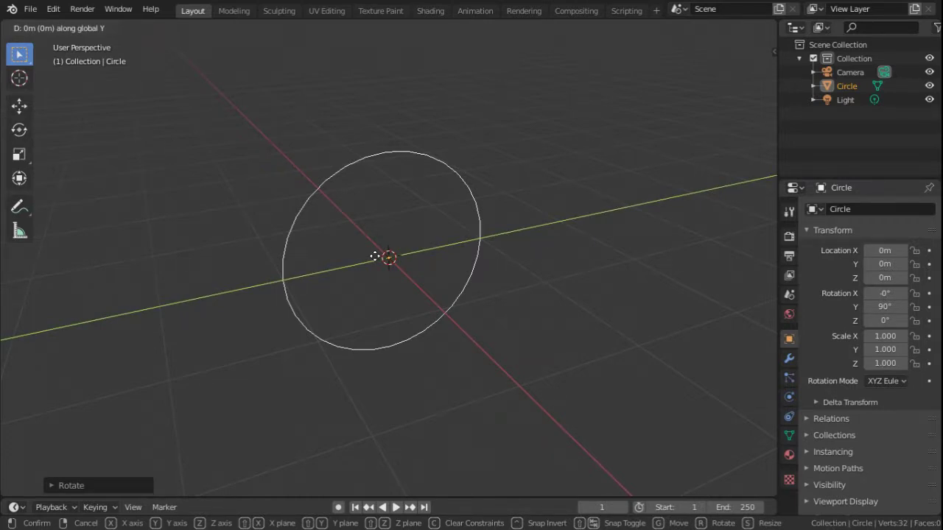
{"action": "type", "text": "5"}
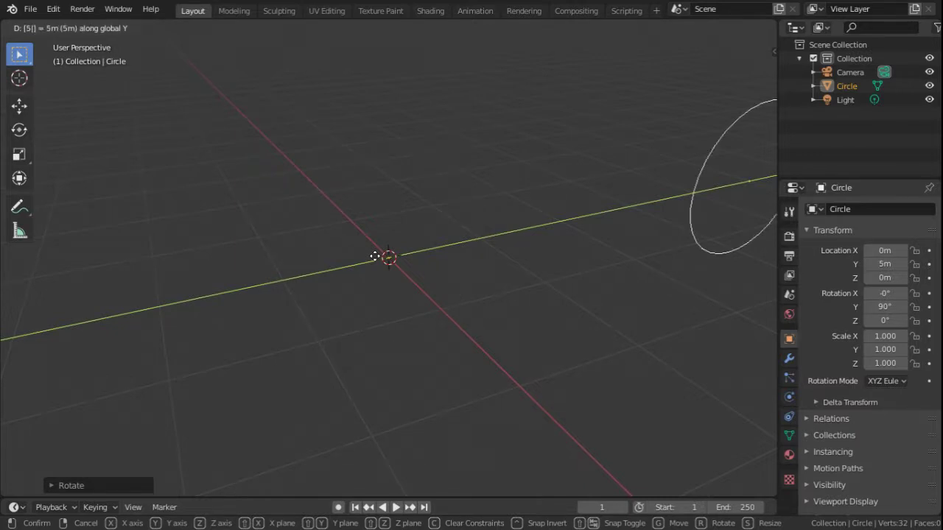
{"action": "key", "text": "Return"}
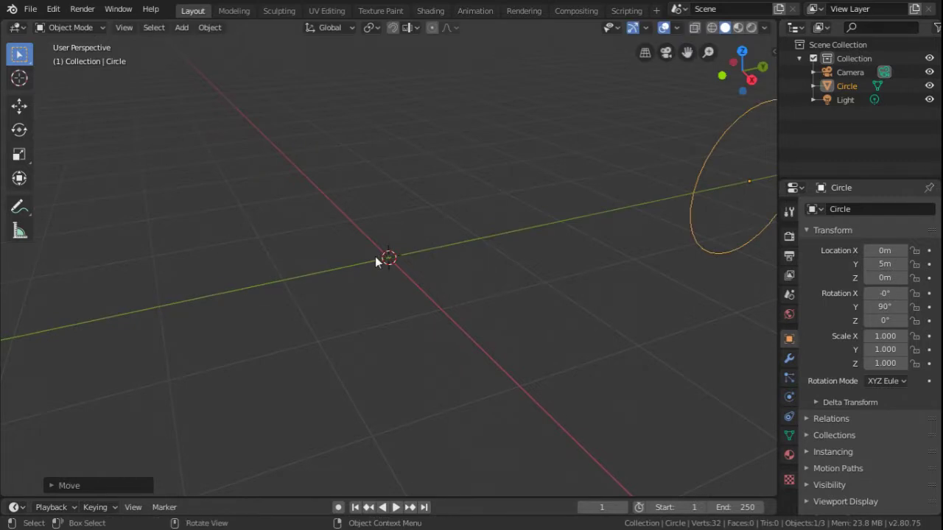
Step: Scale the circle uniformly to about 1.012, then deselect it
{"action": "scroll", "coordinate": [375, 256], "scroll_direction": "down", "scroll_amount": 2}
{"action": "scroll", "coordinate": [375, 257], "scroll_direction": "down", "scroll_amount": 1}
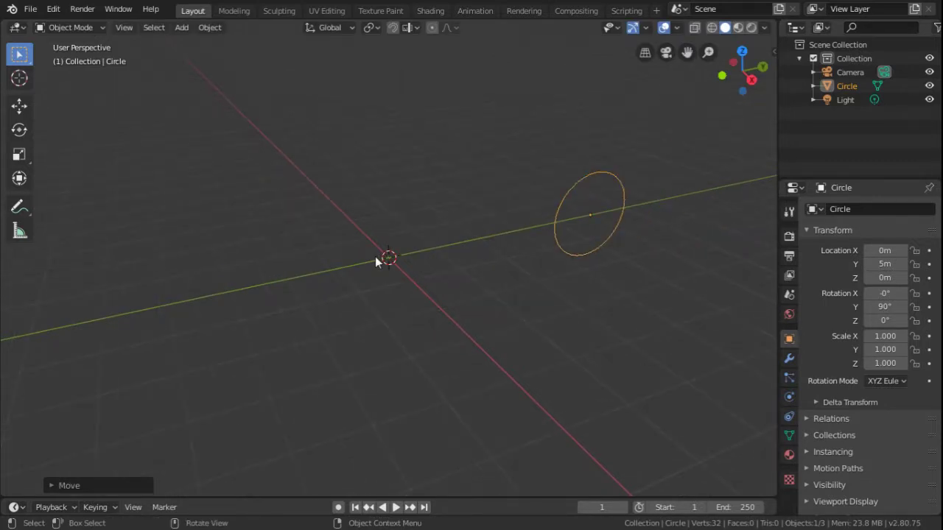
{"action": "scroll", "coordinate": [375, 256], "scroll_direction": "down", "scroll_amount": 1}
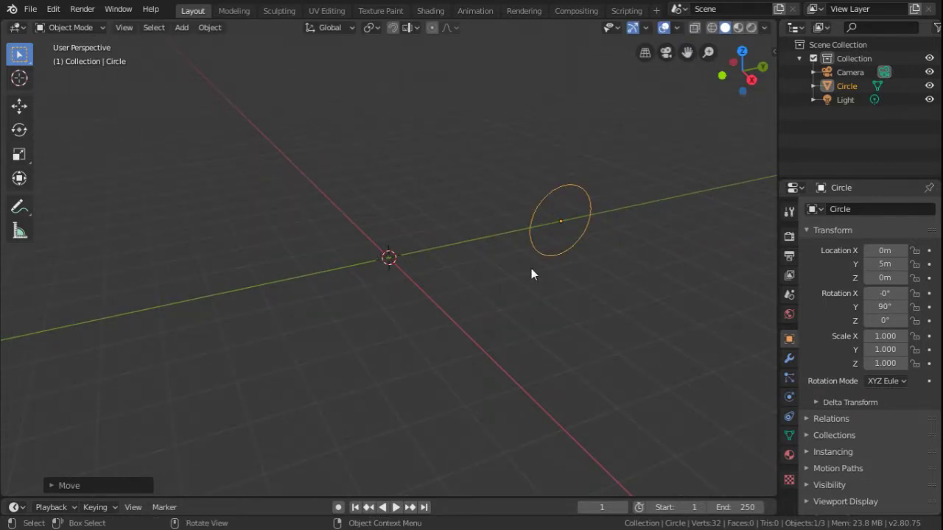
{"action": "key", "text": "s"}
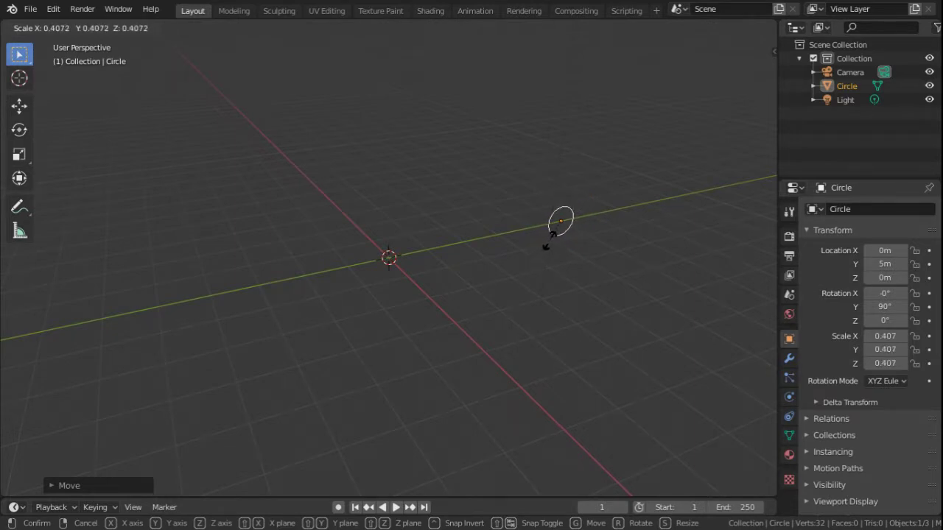
{"action": "left_click", "coordinate": [550, 242]}
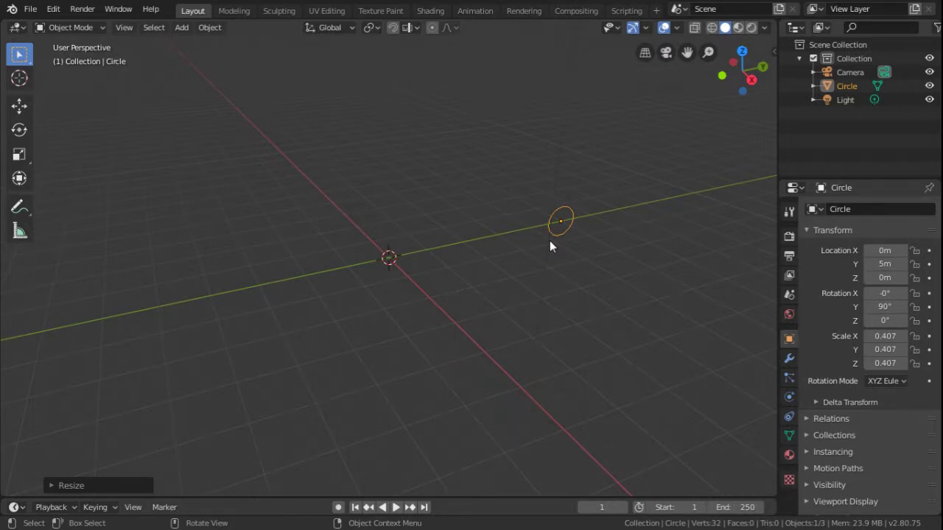
{"action": "key", "text": "s"}
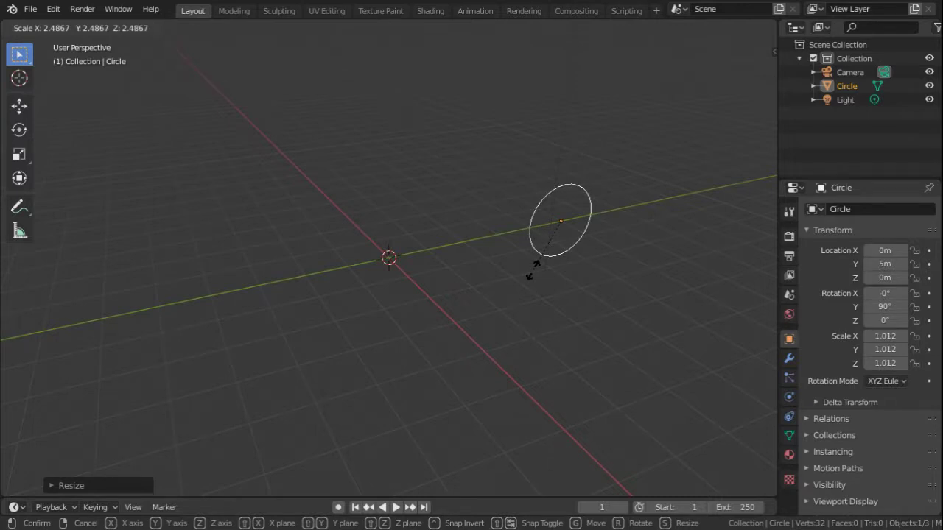
{"action": "left_click", "coordinate": [532, 268]}
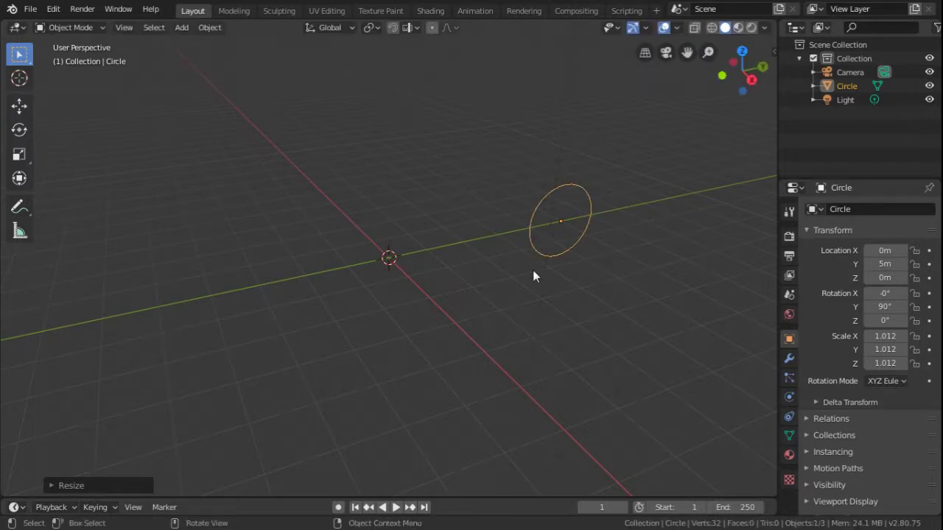
{"action": "left_click", "coordinate": [389, 276]}
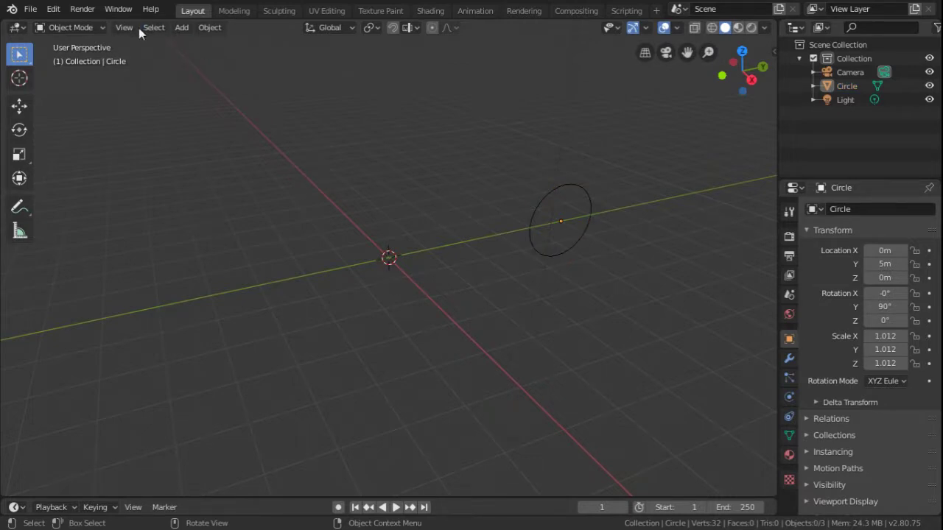
Step: Add a flat second circle, Circle.001, at the origin, then reselect the upright circle
{"action": "left_click", "coordinate": [180, 30]}
{"action": "mouse_move", "coordinate": [199, 43]}
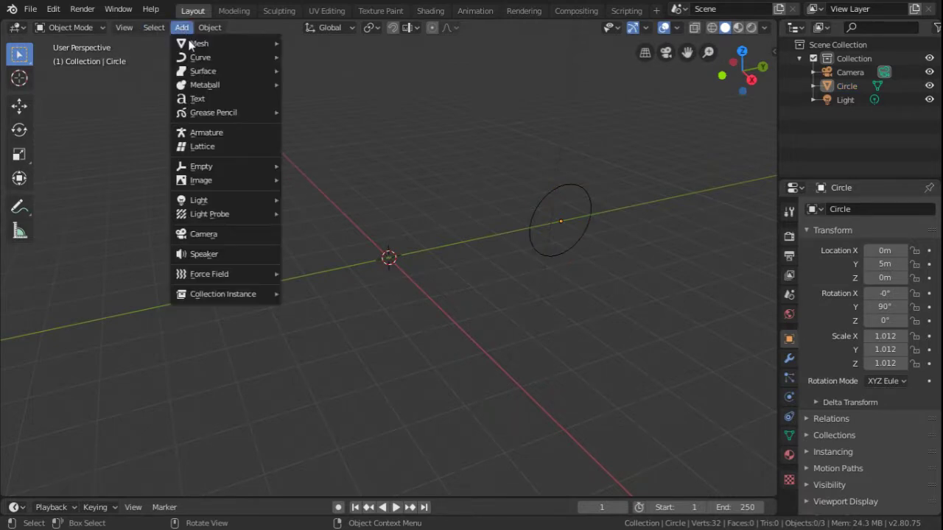
{"action": "left_click", "coordinate": [313, 71]}
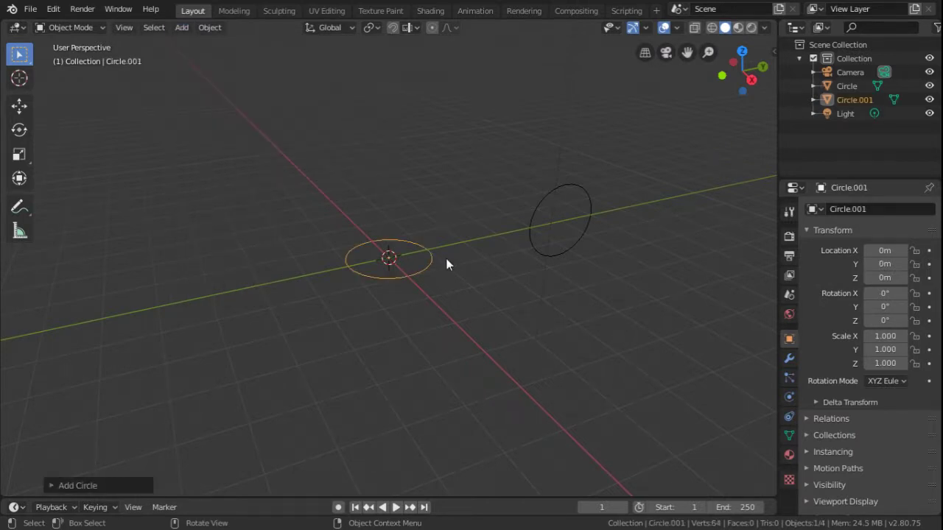
{"action": "left_click", "coordinate": [529, 237]}
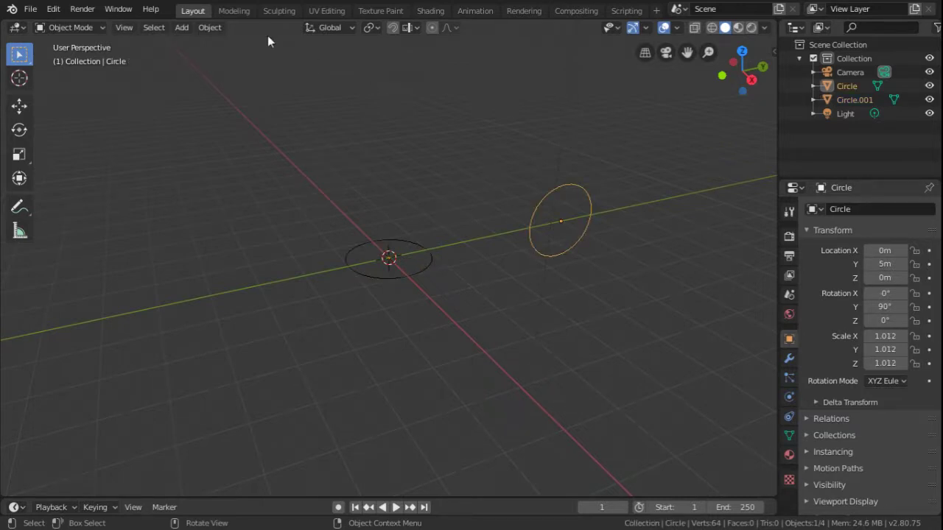
Step: Fill the upright circle's 32-vertex outline with one face and return to the Layout workspace
{"action": "left_click", "coordinate": [236, 12]}
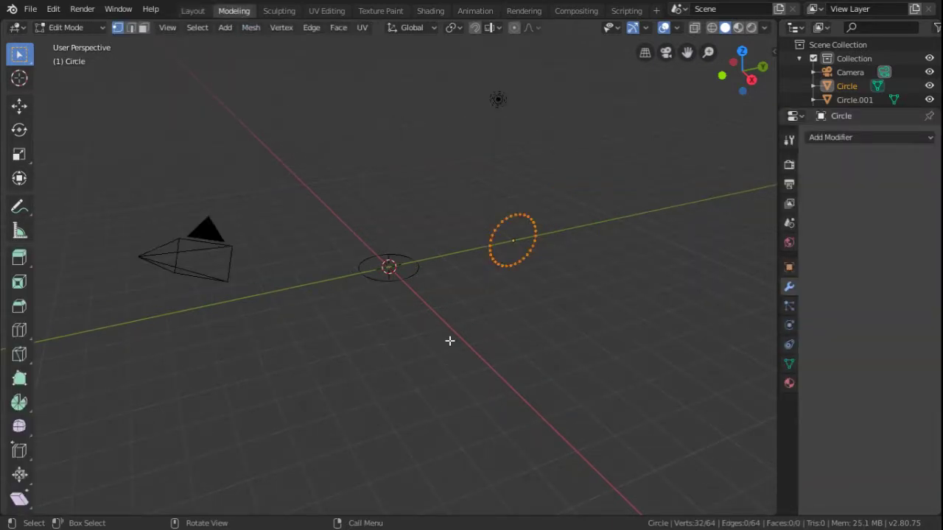
{"action": "key", "text": "f"}
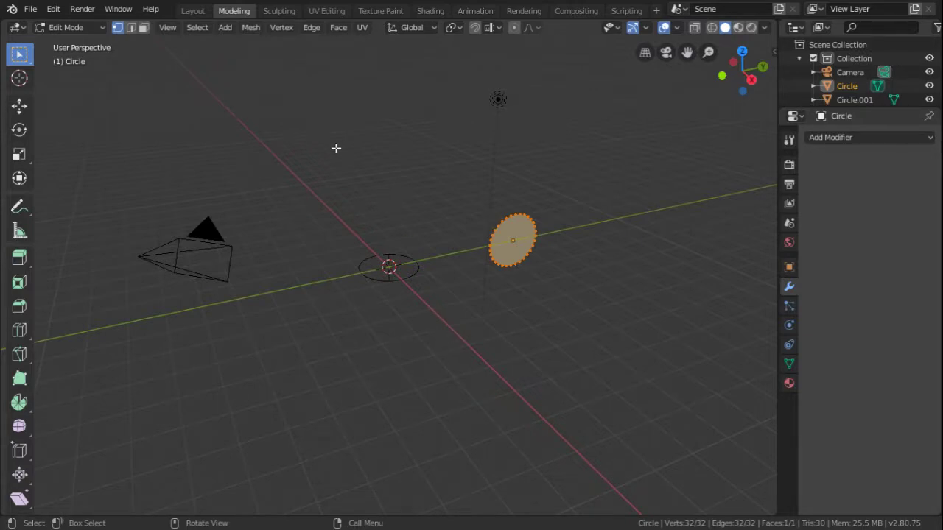
{"action": "left_click", "coordinate": [206, 26]}
{"action": "left_click", "coordinate": [202, 12]}
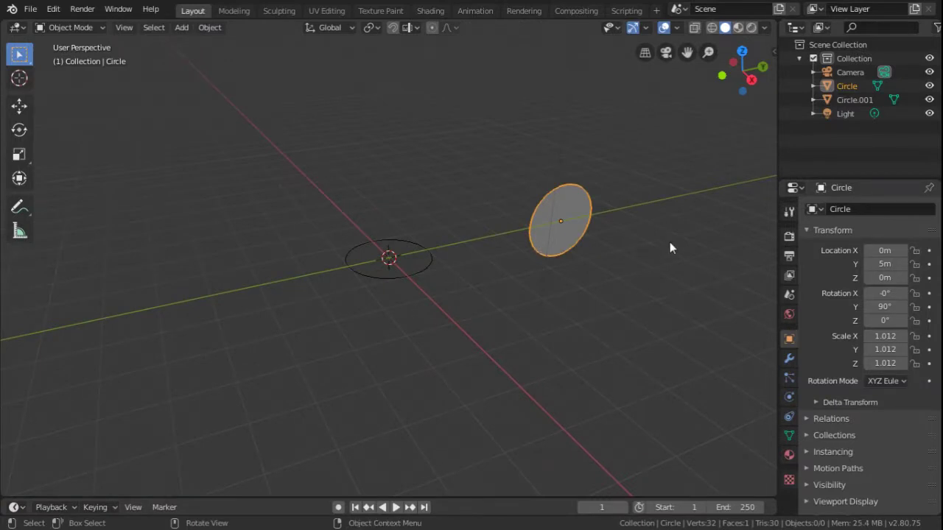
{"action": "key", "text": "alt+a"}
{"action": "left_click", "coordinate": [575, 202]}
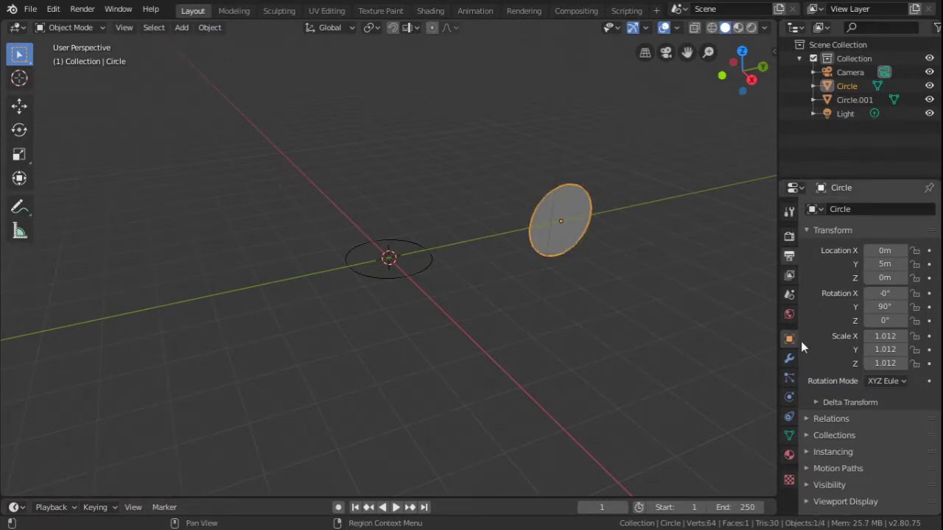
Step: Add a Screw modifier to the upright circle with Circle.001 as its axis object
{"action": "left_click", "coordinate": [789, 358]}
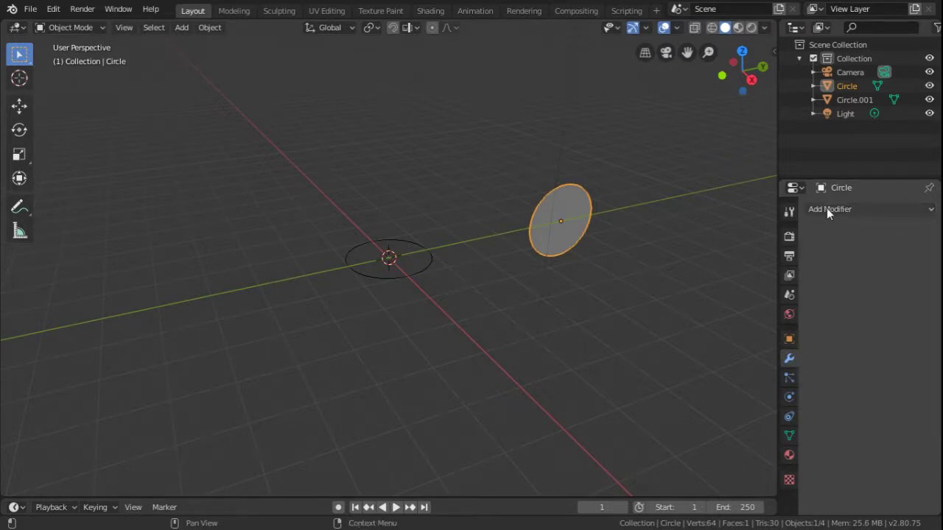
{"action": "left_click", "coordinate": [828, 208]}
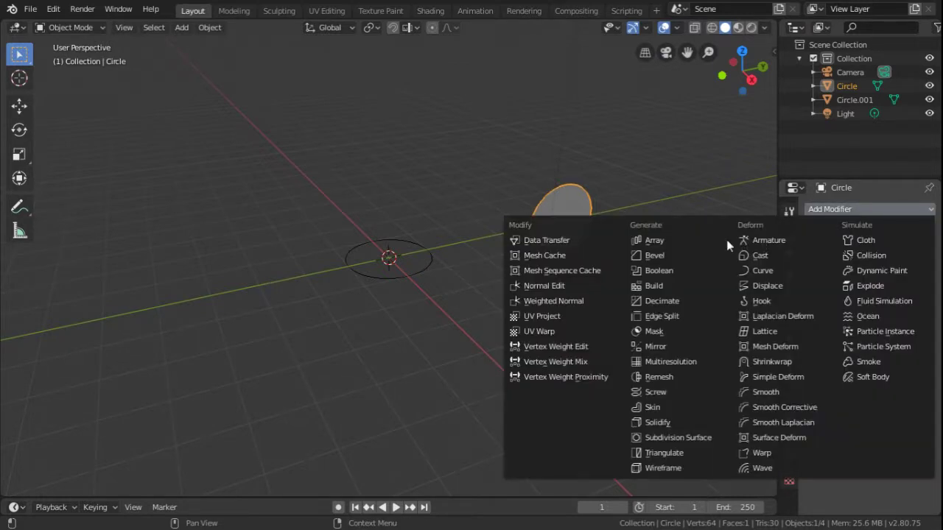
{"action": "left_click", "coordinate": [678, 388]}
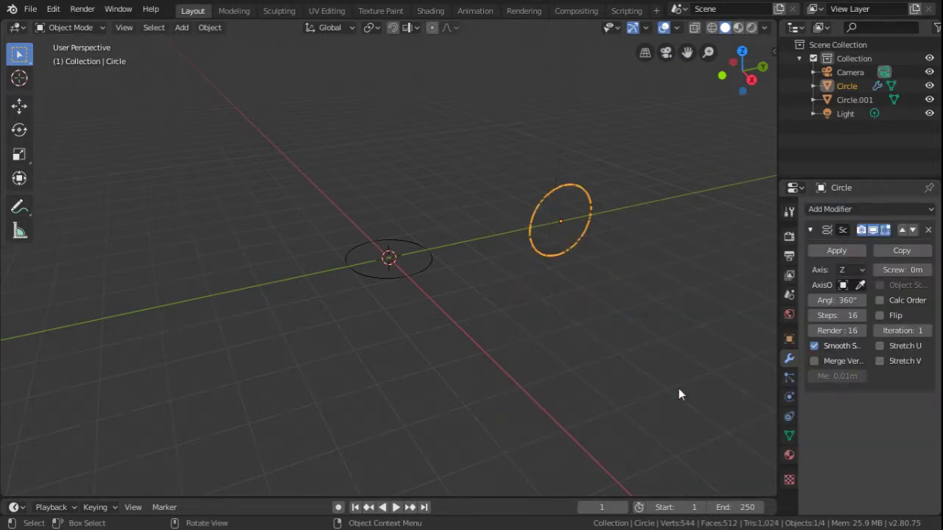
{"action": "left_click", "coordinate": [845, 286]}
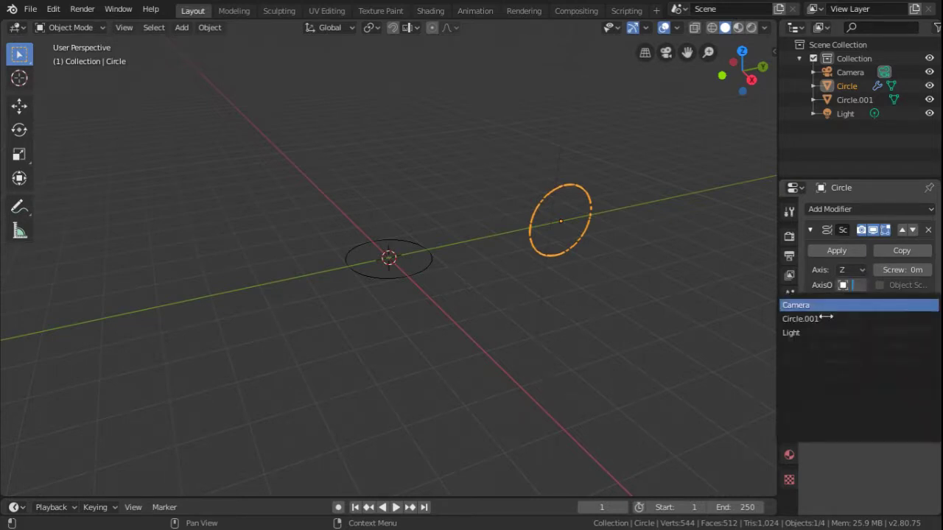
{"action": "left_click", "coordinate": [801, 318]}
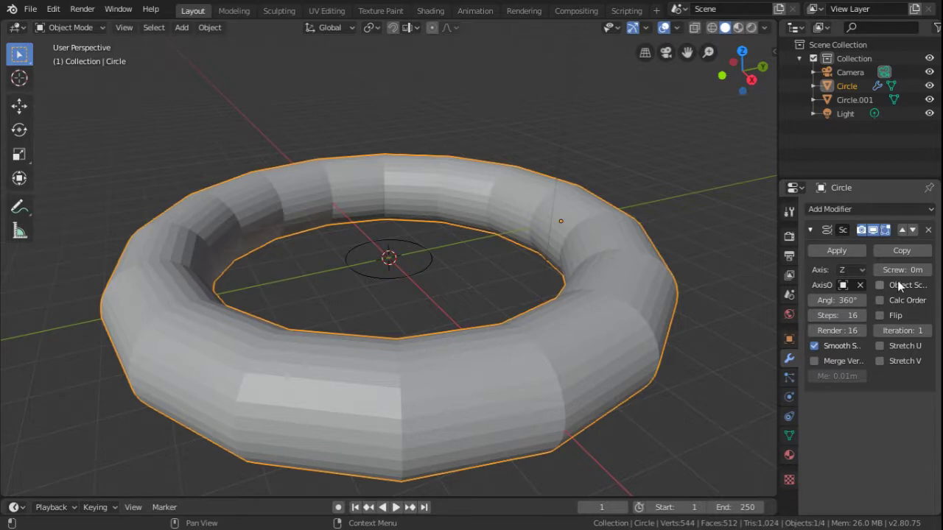
Step: Set Screw to 2.6 m, Steps to 268 and Iterations to 8, and shade smooth
{"action": "left_click_drag", "start_coordinate": [895, 270], "coordinate": [932, 270]}
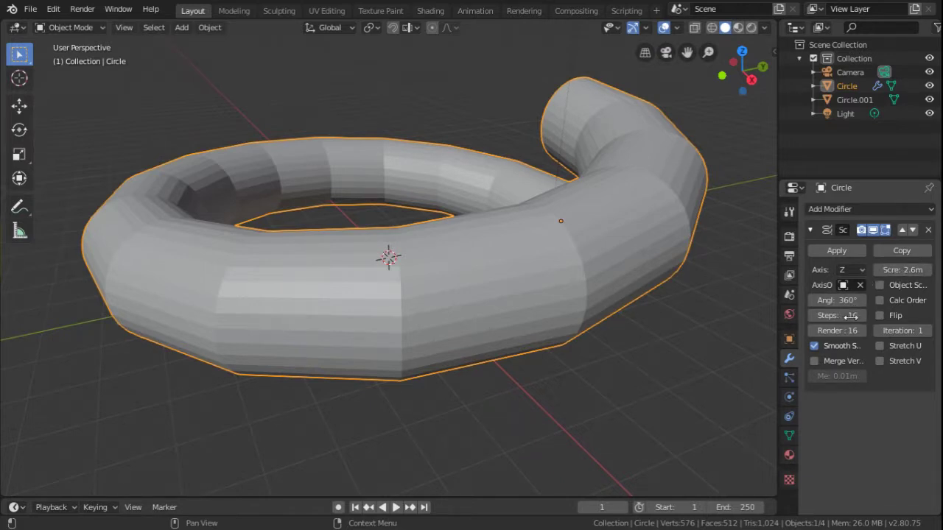
{"action": "mouse_move", "coordinate": [841, 314]}
{"action": "left_mouse_down"}
{"action": "mouse_move", "coordinate": [906, 315]}
{"action": "mouse_move", "coordinate": [870, 315]}
{"action": "left_mouse_up"}
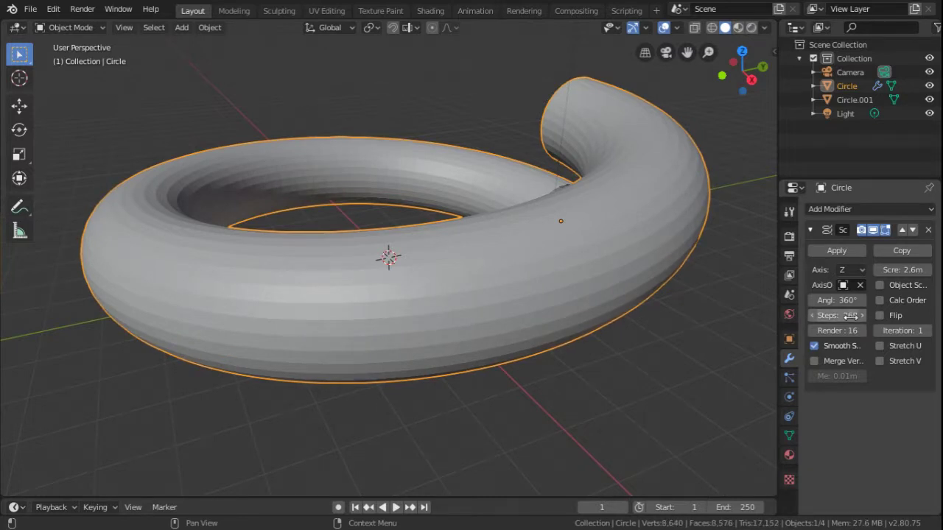
{"action": "right_click", "coordinate": [586, 235]}
{"action": "left_click", "coordinate": [586, 236]}
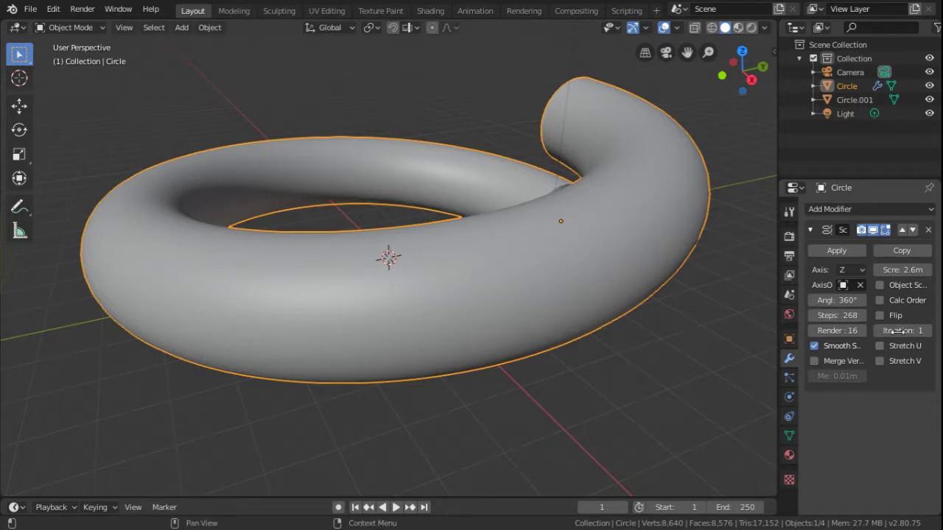
{"action": "scroll", "coordinate": [484, 219], "scroll_direction": "down", "scroll_amount": 4}
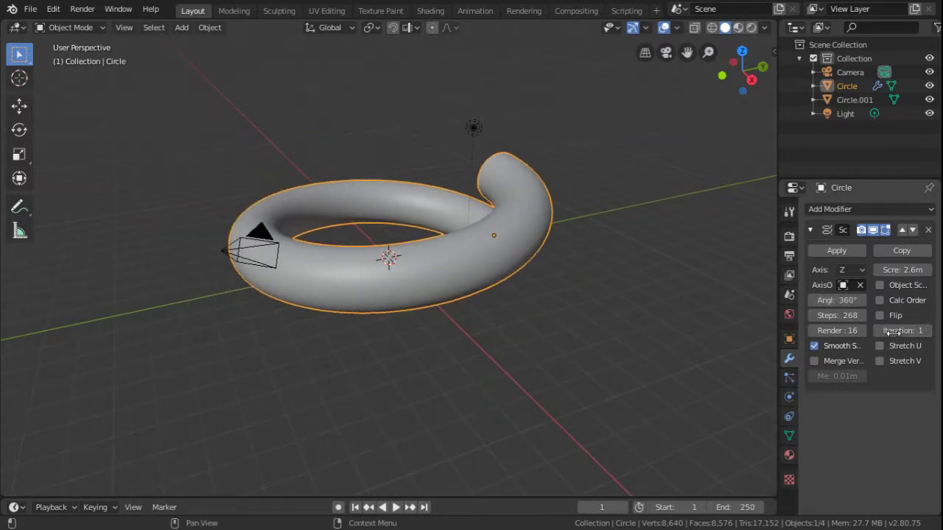
{"action": "left_click_drag", "start_coordinate": [893, 332], "coordinate": [921, 332]}
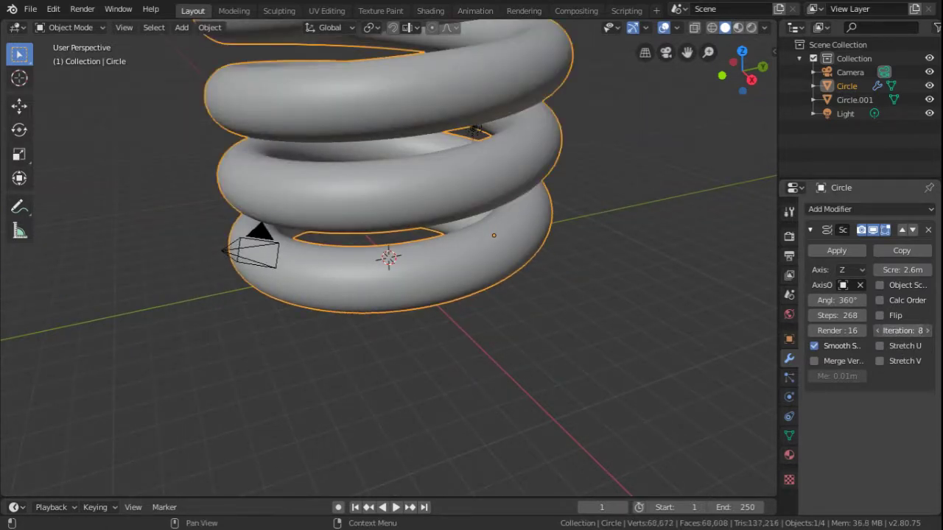
Step: Zoom out and rescale the spring
{"action": "scroll", "coordinate": [537, 227], "scroll_direction": "down", "scroll_amount": 2}
{"action": "scroll", "coordinate": [538, 227], "scroll_direction": "down", "scroll_amount": 2}
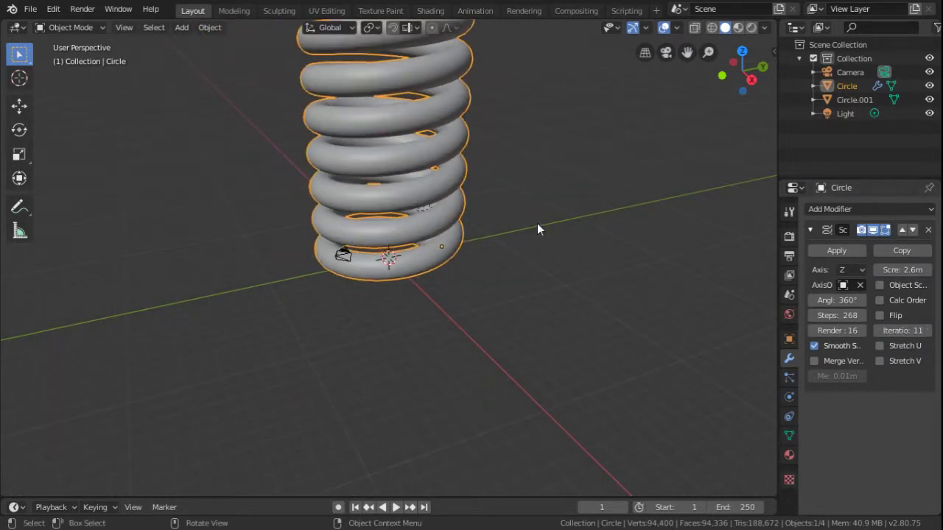
{"action": "scroll", "coordinate": [538, 227], "scroll_direction": "down", "scroll_amount": 1}
{"action": "scroll", "coordinate": [538, 228], "scroll_direction": "down", "scroll_amount": 2}
{"action": "scroll", "coordinate": [538, 229], "scroll_direction": "down", "scroll_amount": 2}
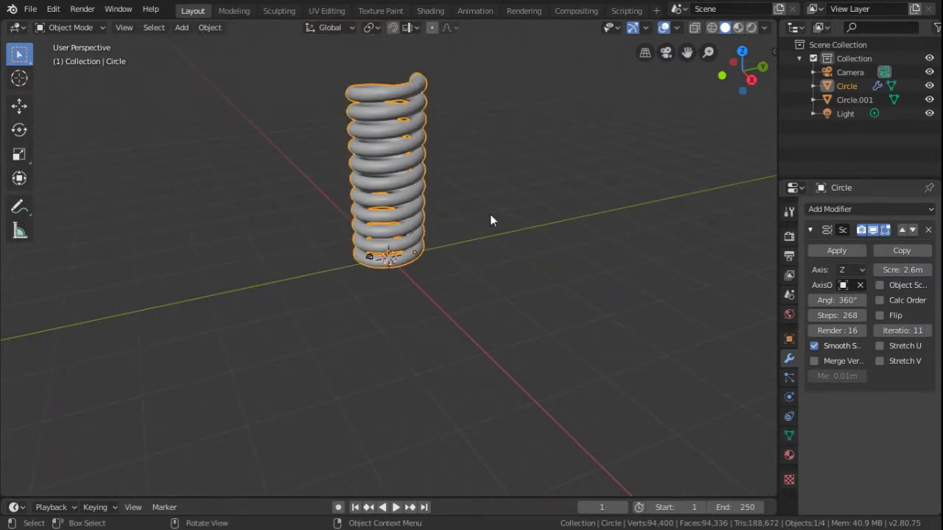
{"action": "key", "text": "s"}
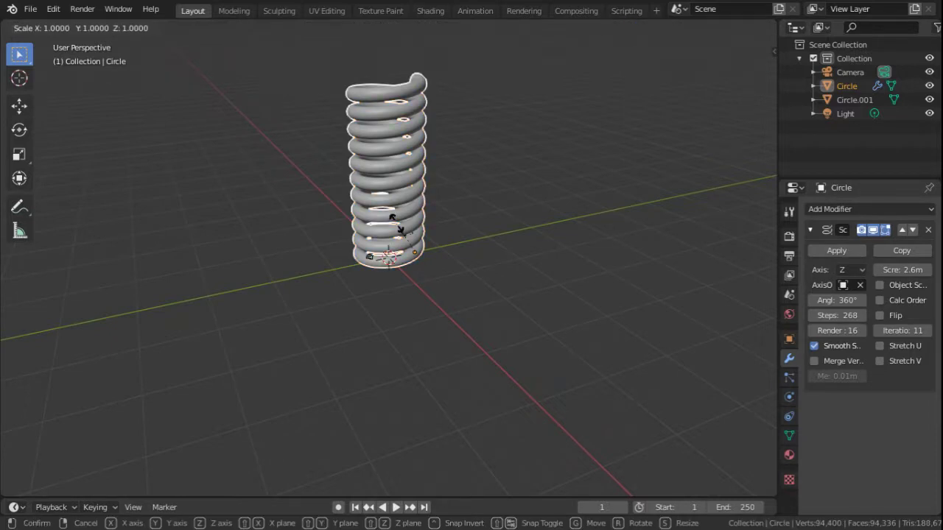
{"action": "left_click", "coordinate": [439, 237]}
Step: Zoom in and orbit to inspect the spring's open end and side
{"action": "scroll", "coordinate": [372, 247], "scroll_direction": "up", "scroll_amount": 2}
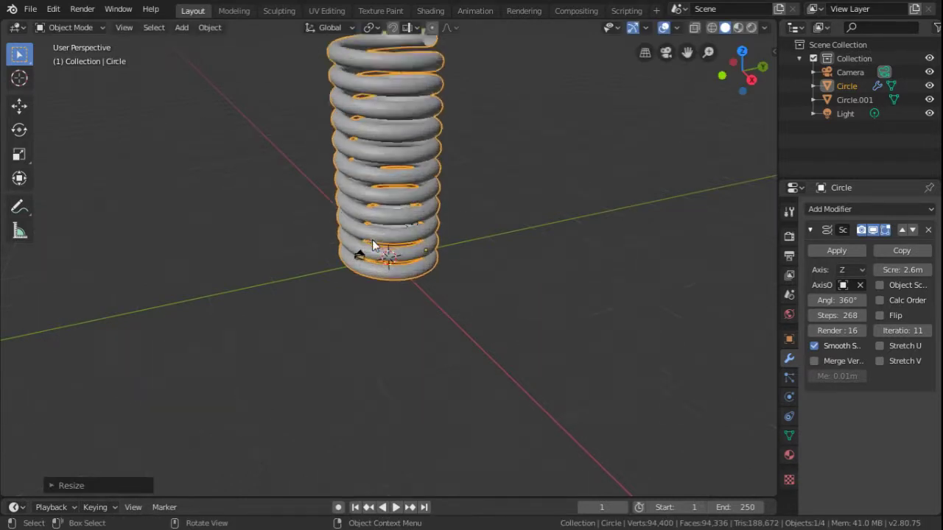
{"action": "scroll", "coordinate": [372, 247], "scroll_direction": "up", "scroll_amount": 1}
{"action": "scroll", "coordinate": [374, 244], "scroll_direction": "up", "scroll_amount": 1}
{"action": "scroll", "coordinate": [374, 244], "scroll_direction": "up", "scroll_amount": 1}
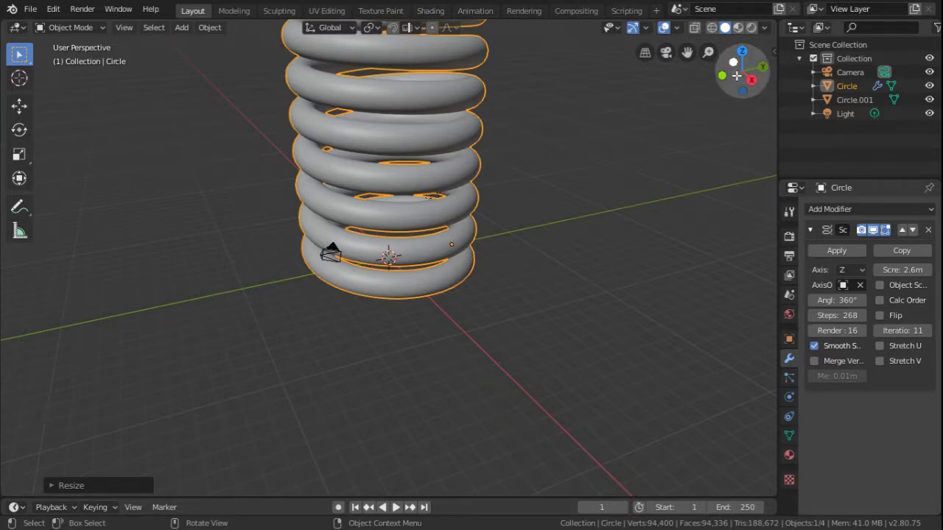
{"action": "left_click_drag", "start_coordinate": [736, 76], "coordinate": [737, 45]}
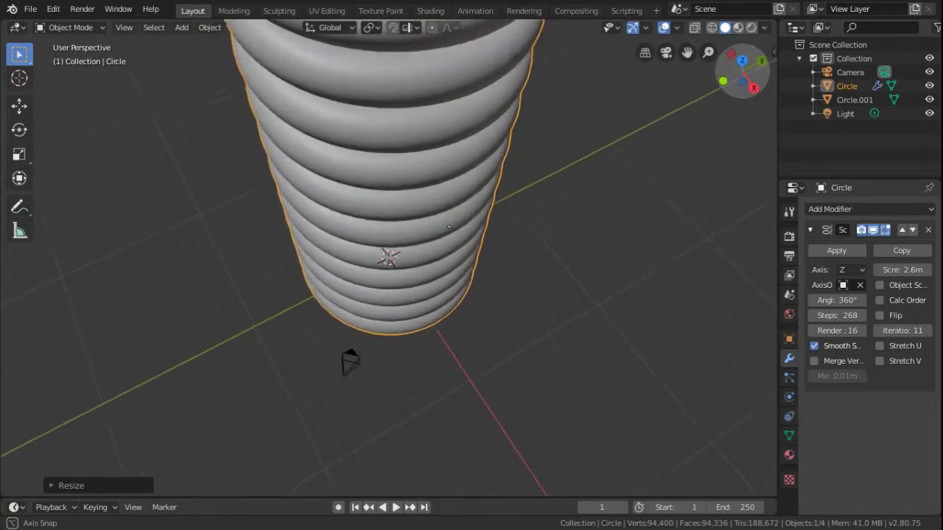
{"action": "left_click_drag", "start_coordinate": [737, 44], "coordinate": [736, 76]}
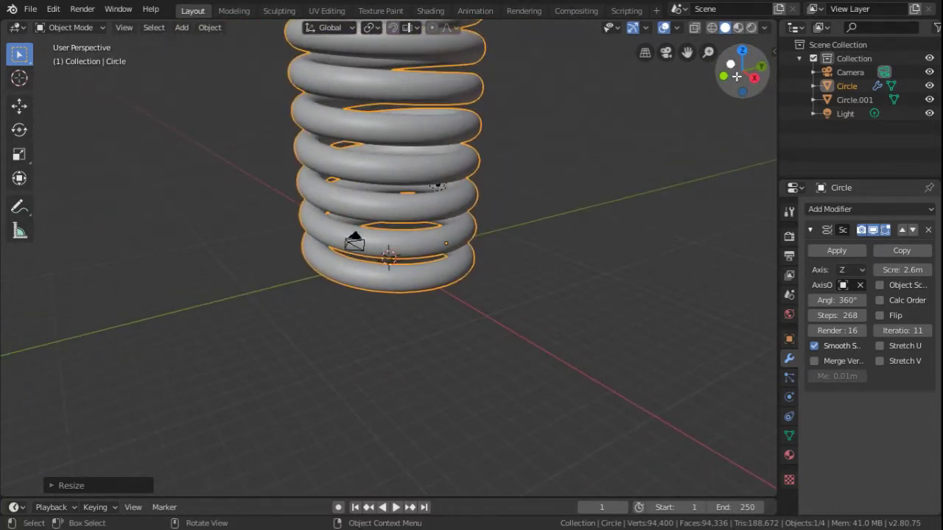
{"action": "left_click", "coordinate": [916, 329]}
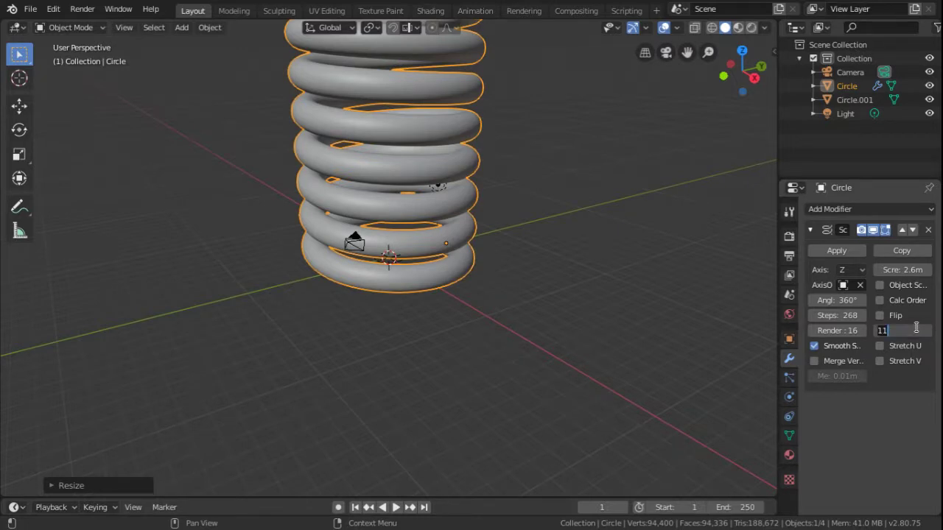
Step: Set the Screw modifier to 5 iterations and a 3.2 m screw offset
{"action": "type", "text": "5"}
{"action": "key", "text": "Return"}
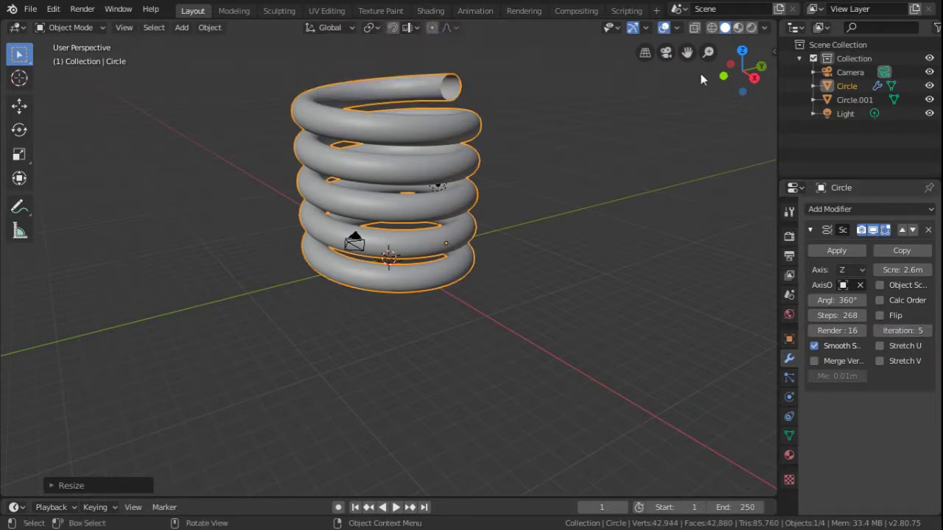
{"action": "mouse_move", "coordinate": [903, 270]}
{"action": "left_mouse_down"}
{"action": "mouse_move", "coordinate": [932, 270]}
{"action": "mouse_move", "coordinate": [913, 271]}
{"action": "left_mouse_up"}
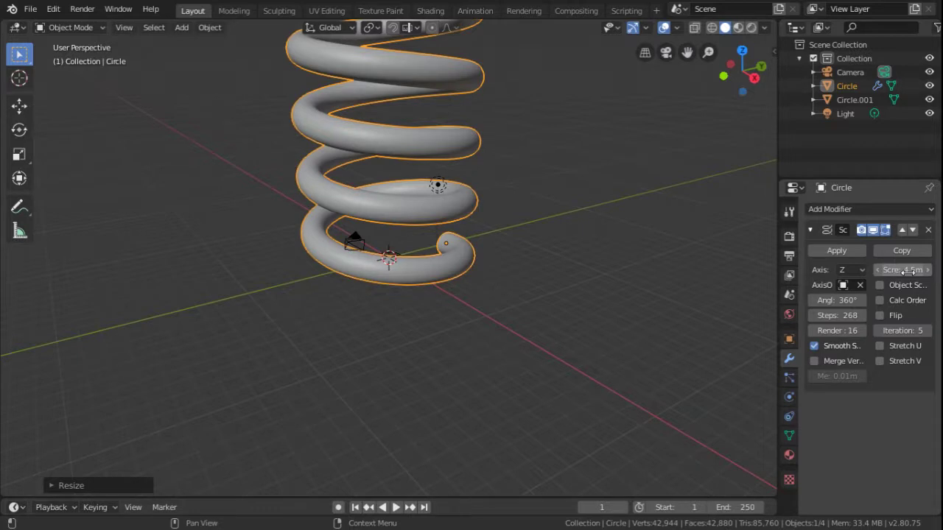
{"action": "mouse_move", "coordinate": [912, 271]}
{"action": "left_mouse_down"}
{"action": "mouse_move", "coordinate": [882, 271]}
{"action": "mouse_move", "coordinate": [892, 271]}
{"action": "left_mouse_up"}
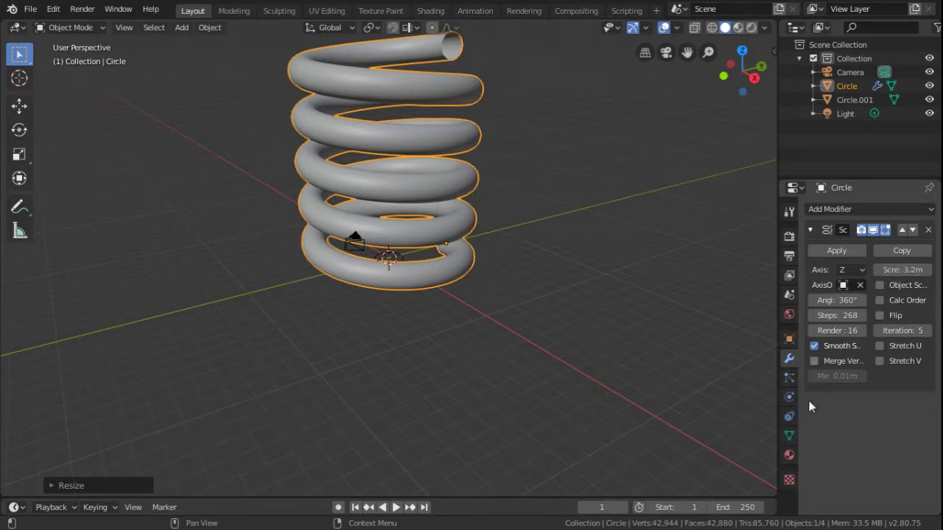
{"action": "left_click", "coordinate": [791, 456]}
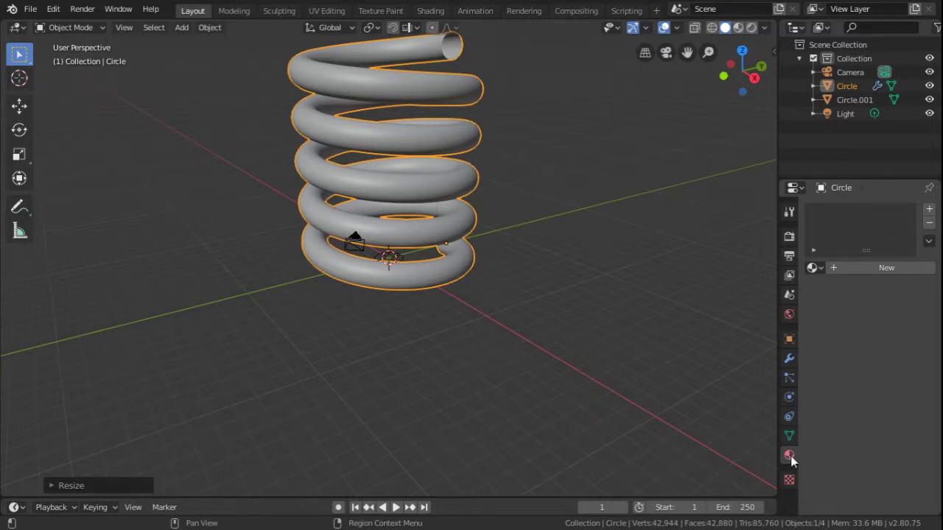
Step: Create Material.001 with a dark orange-brown base colour (H 0.075, S 0.883, V 0.267)
{"action": "left_click", "coordinate": [851, 270]}
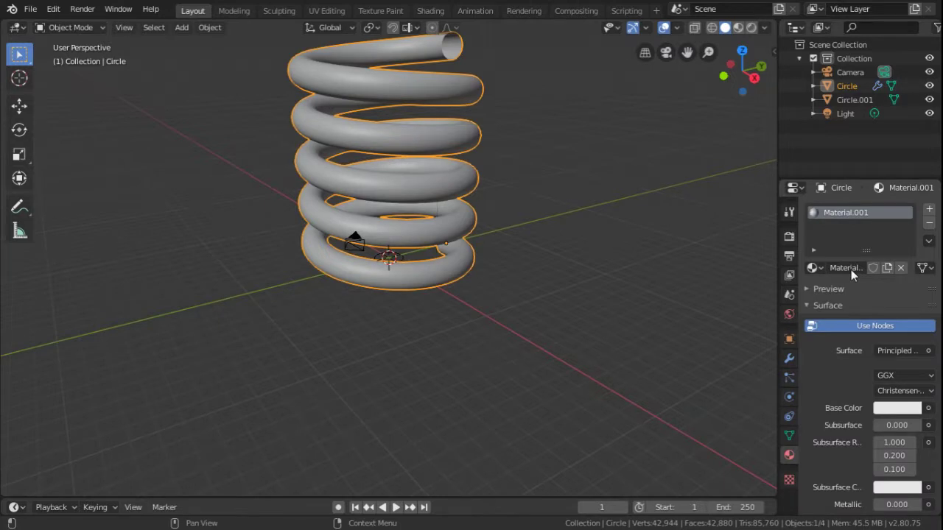
{"action": "left_click", "coordinate": [883, 411]}
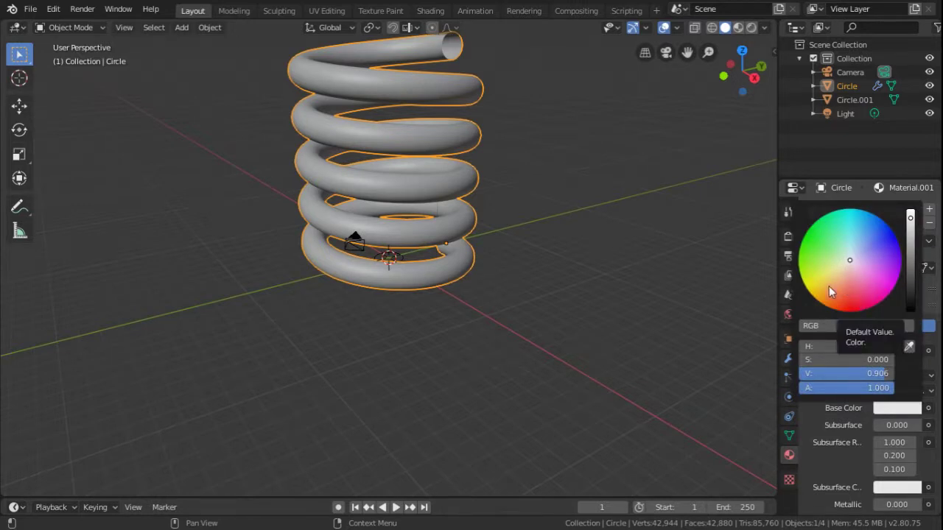
{"action": "left_click", "coordinate": [837, 288]}
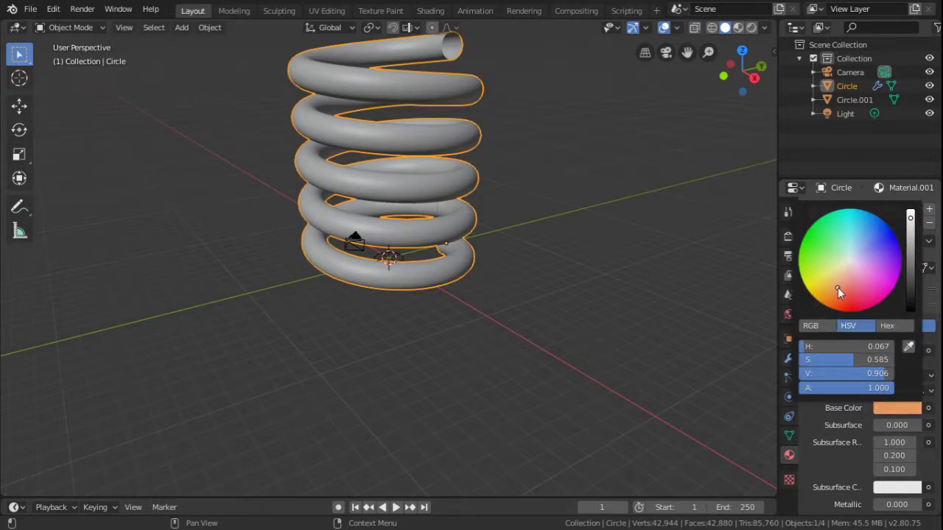
{"action": "left_click", "coordinate": [912, 281]}
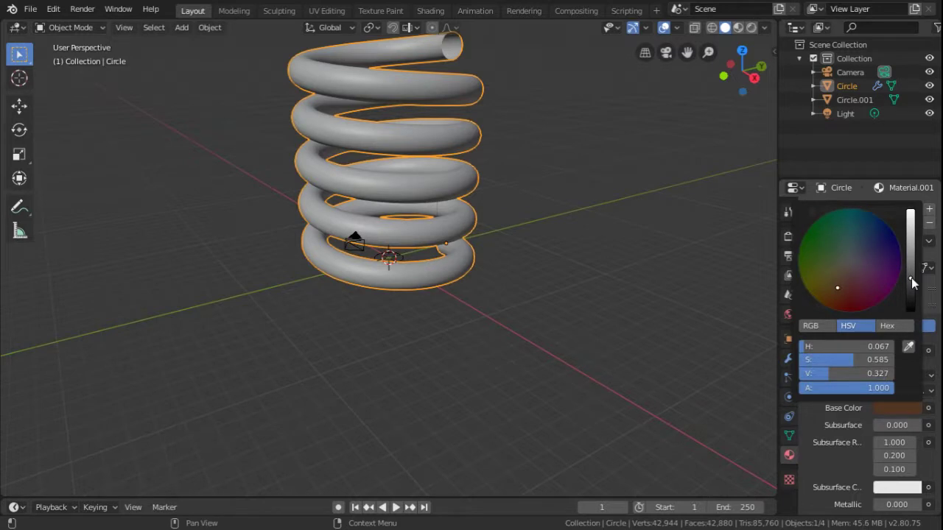
{"action": "left_click", "coordinate": [835, 296]}
{"action": "left_click_drag", "start_coordinate": [833, 305], "coordinate": [830, 304]}
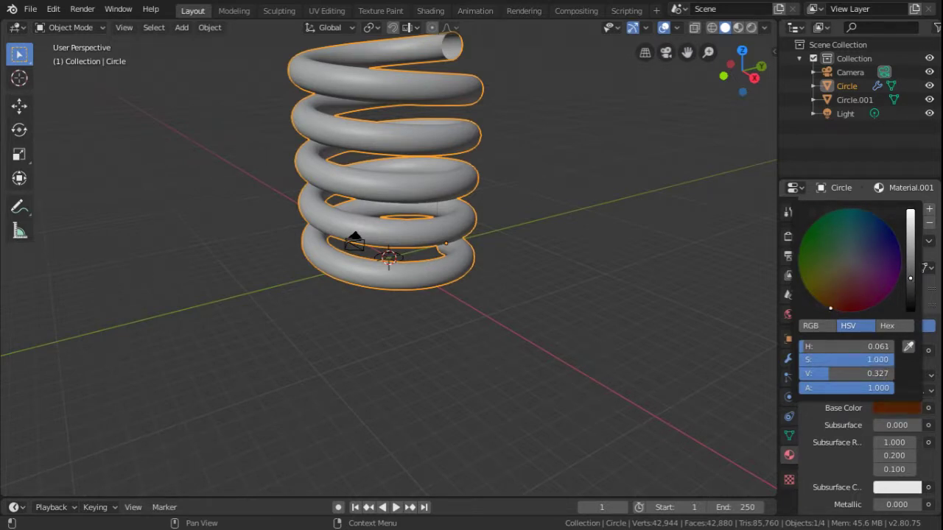
{"action": "left_click", "coordinate": [830, 300]}
{"action": "left_click_drag", "start_coordinate": [911, 278], "coordinate": [910, 284]}
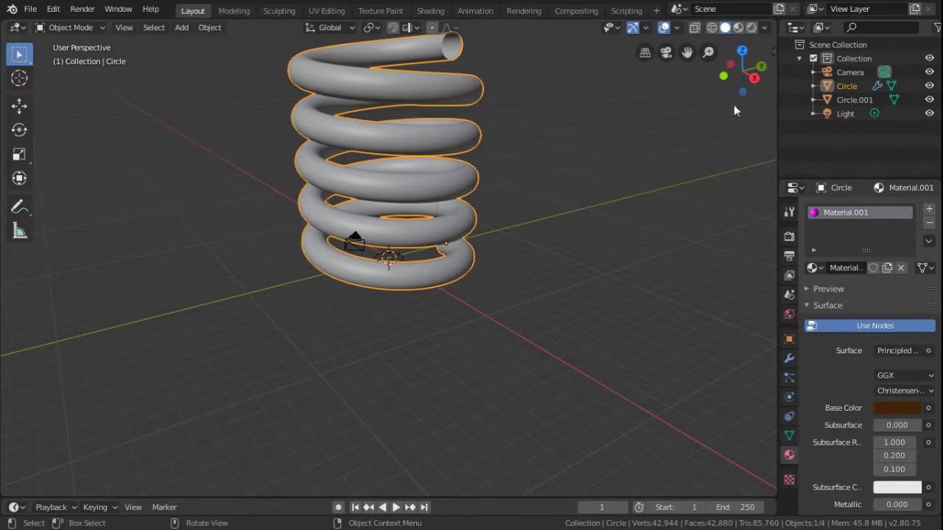
Step: Switch to rendered shading and select the point light to edit its power
{"action": "left_click", "coordinate": [751, 28]}
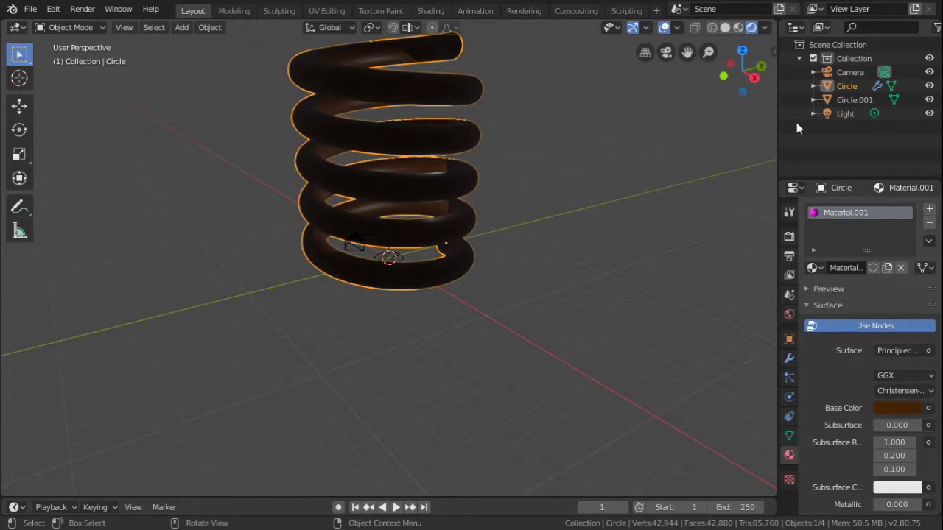
{"action": "left_click", "coordinate": [846, 115]}
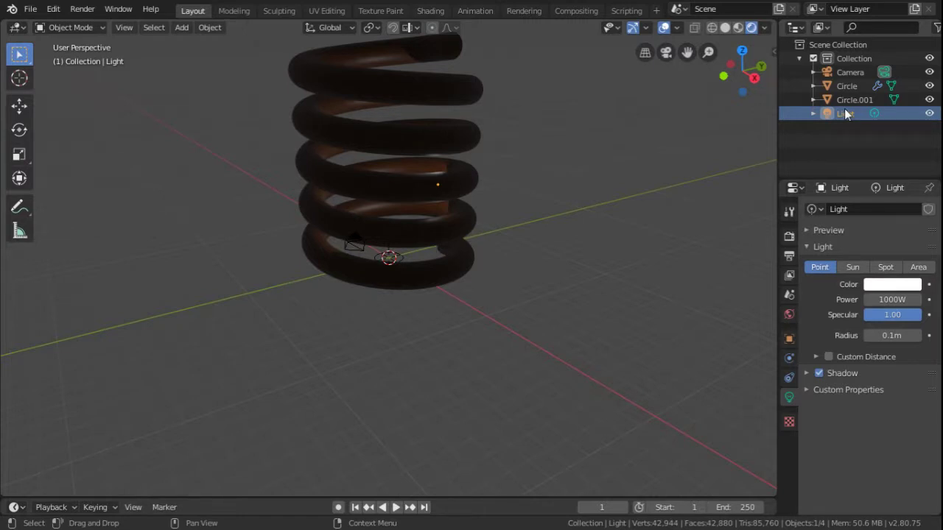
{"action": "left_click", "coordinate": [889, 298]}
Step: Raise the point light's power to 100000 W and bring up its object transform values
{"action": "type", "text": "10000"}
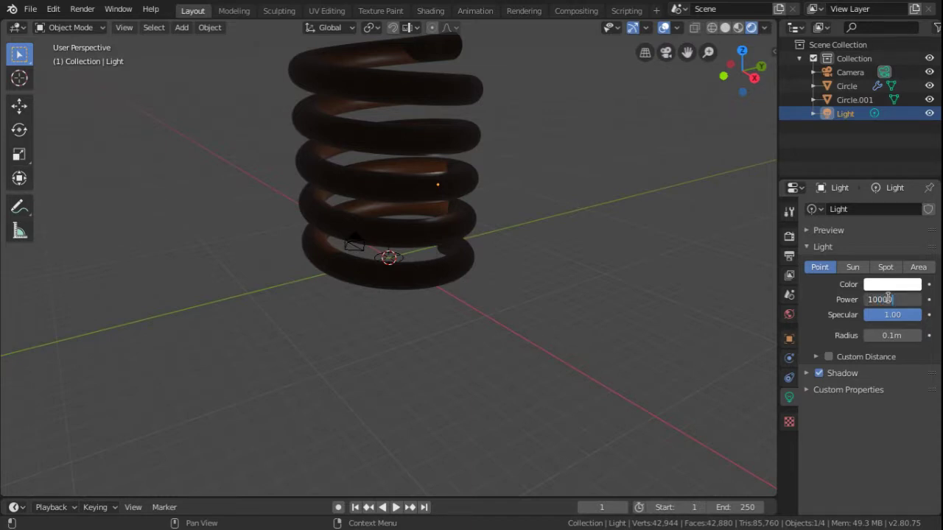
{"action": "key", "text": "Return"}
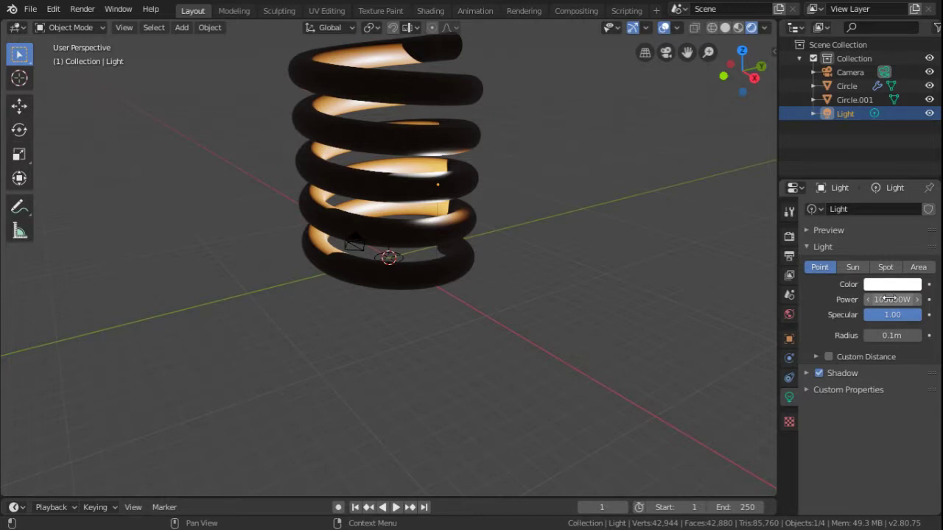
{"action": "left_click", "coordinate": [789, 339]}
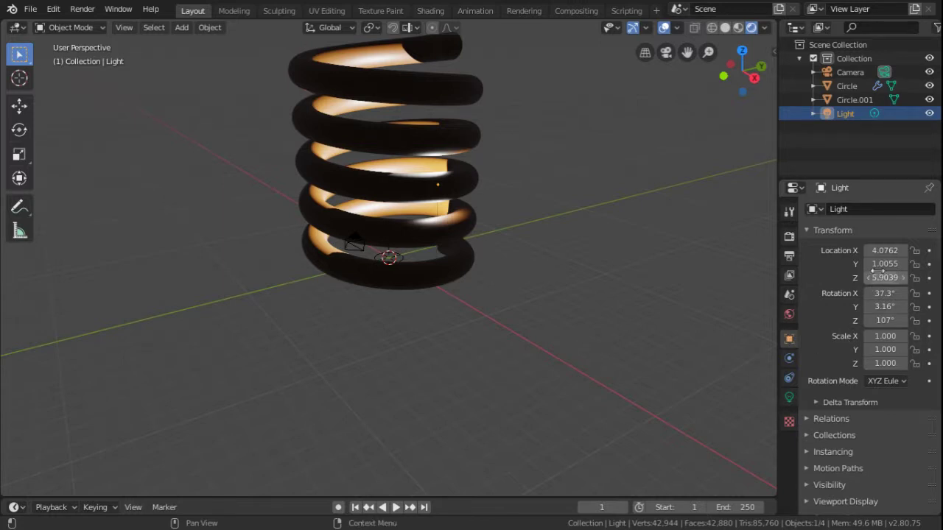
Step: Move the light to X 16.456, Z 27.934 and pan to recentre the spring
{"action": "mouse_move", "coordinate": [884, 251]}
{"action": "left_mouse_down"}
{"action": "mouse_move", "coordinate": [921, 251]}
{"action": "mouse_move", "coordinate": [902, 251]}
{"action": "left_mouse_up"}
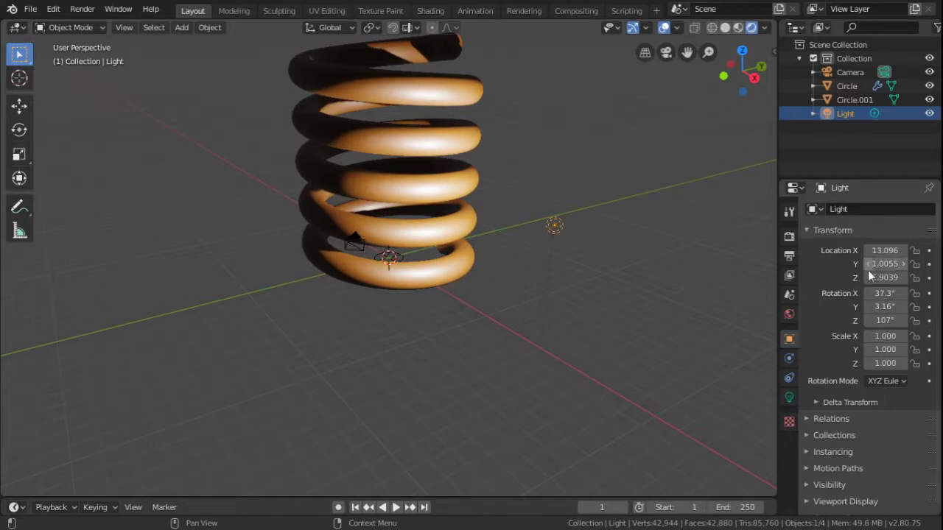
{"action": "left_click_drag", "start_coordinate": [879, 277], "coordinate": [914, 277]}
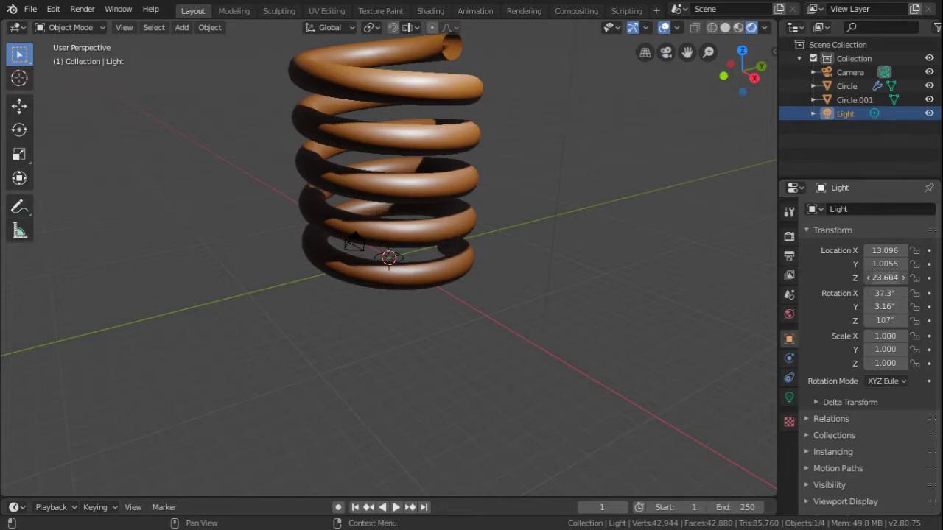
{"action": "mouse_move", "coordinate": [885, 277]}
{"action": "left_mouse_down"}
{"action": "mouse_move", "coordinate": [899, 251]}
{"action": "mouse_move", "coordinate": [876, 251]}
{"action": "left_mouse_up"}
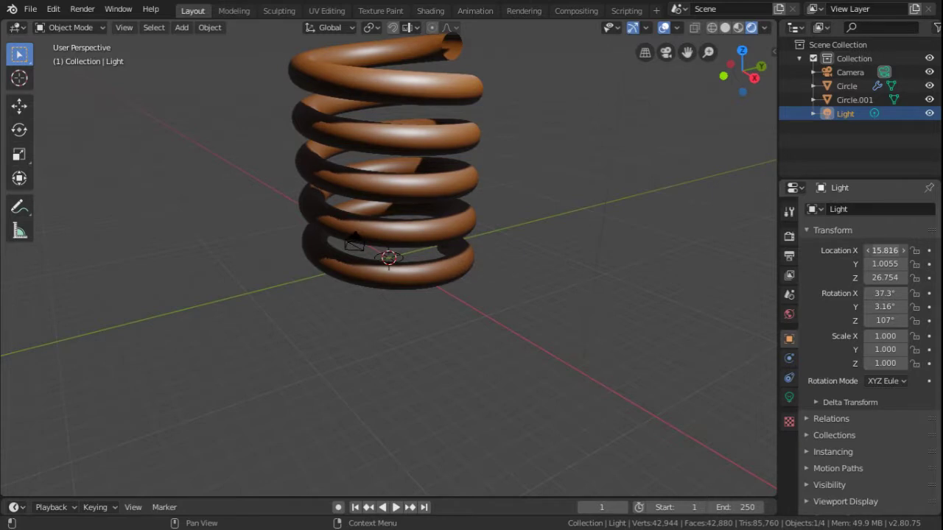
{"action": "mouse_move", "coordinate": [885, 277]}
{"action": "left_mouse_down"}
{"action": "mouse_move", "coordinate": [877, 277]}
{"action": "mouse_move", "coordinate": [889, 279]}
{"action": "left_mouse_up"}
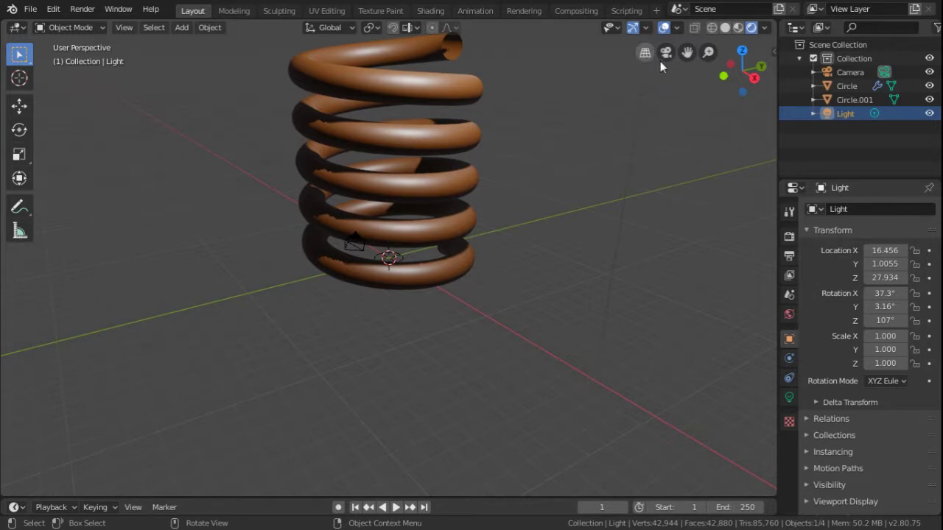
{"action": "left_click_drag", "start_coordinate": [687, 52], "coordinate": [687, 118]}
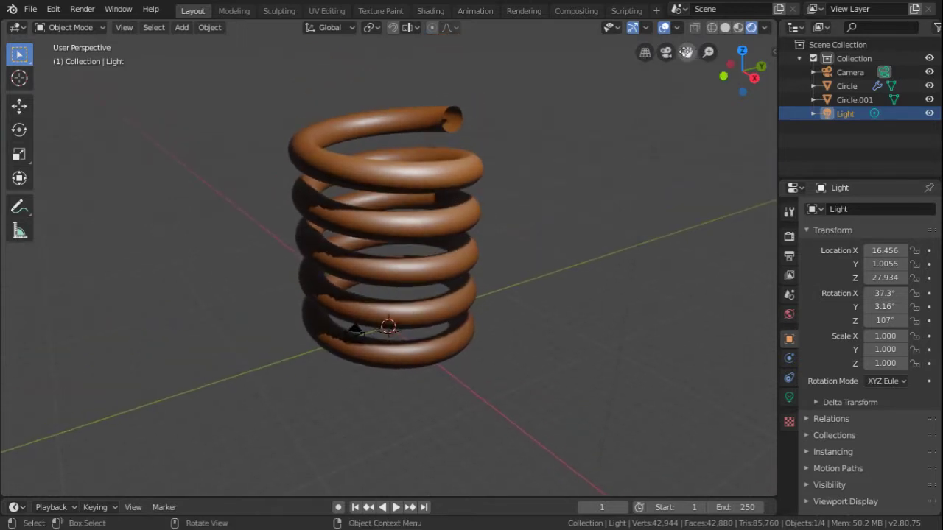
Step: Raise Circle's Screw modifier from 5 to 6 iterations and apply it
{"action": "left_click", "coordinate": [458, 174]}
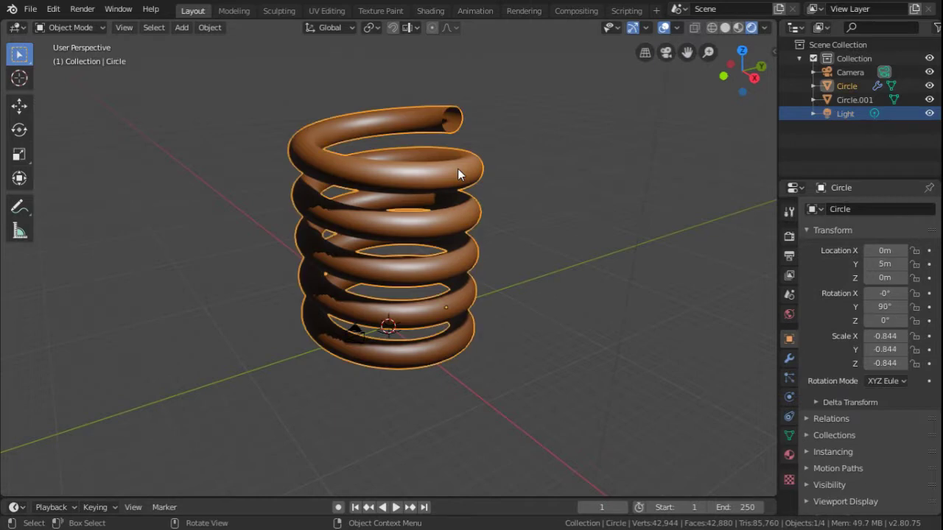
{"action": "left_click", "coordinate": [789, 359]}
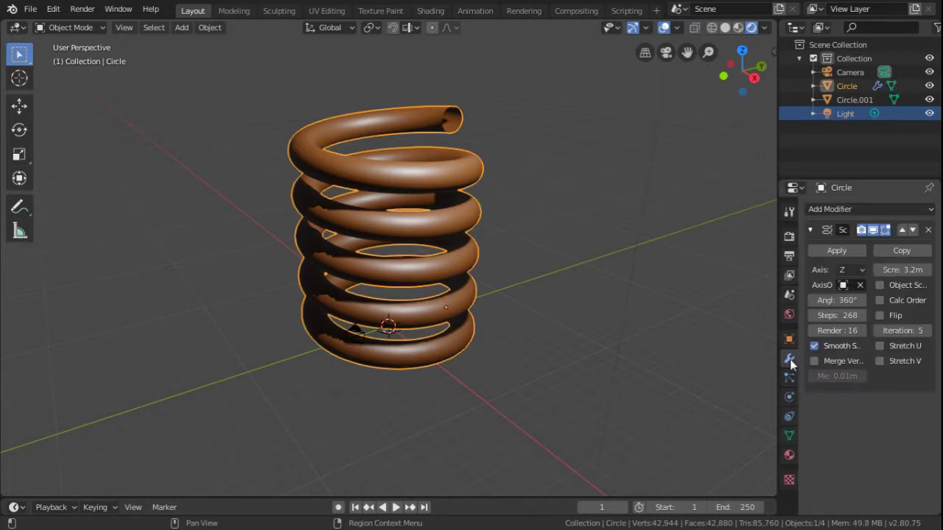
{"action": "left_click", "coordinate": [927, 333]}
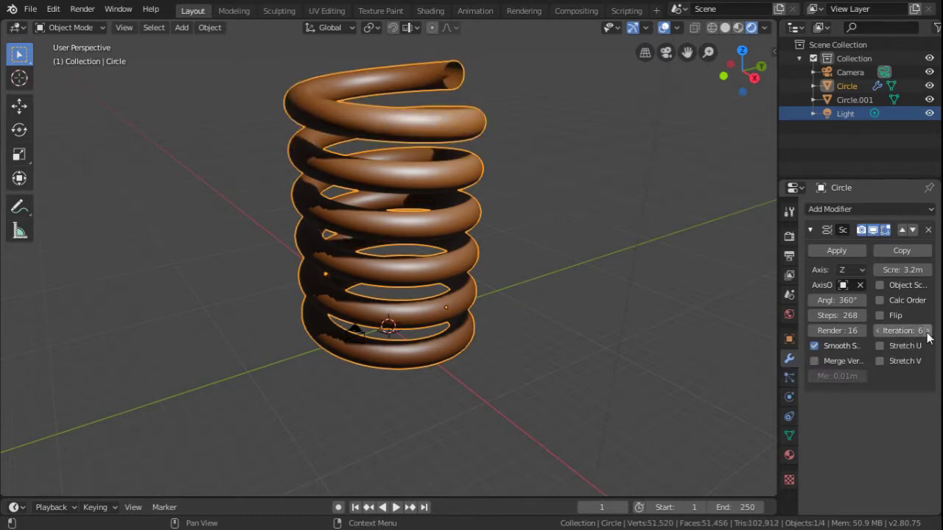
{"action": "left_click", "coordinate": [843, 251]}
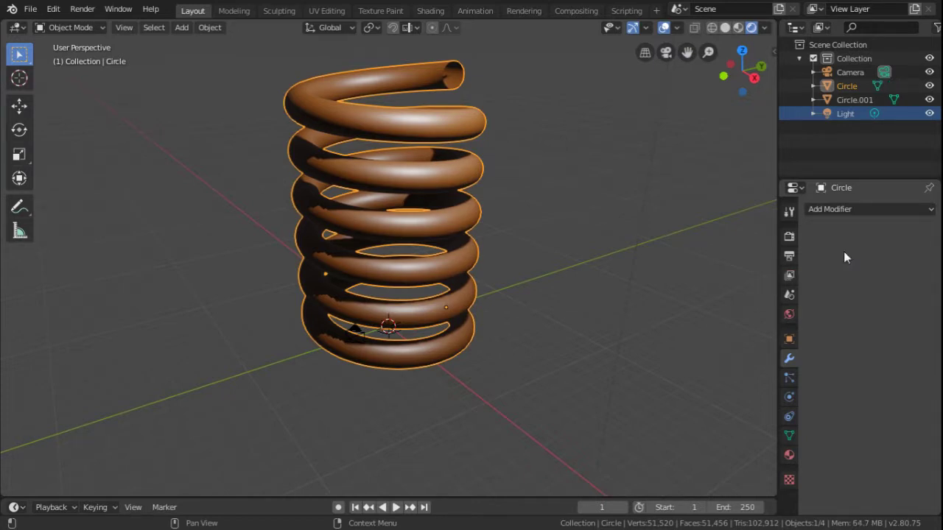
{"action": "left_click", "coordinate": [789, 455]}
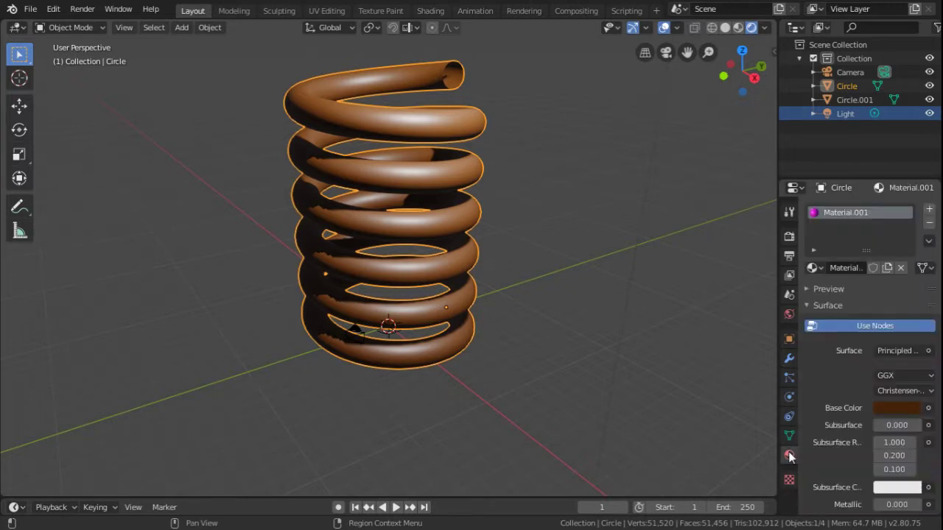
Step: Make the spring Glossy BSDF in dark orange-brown (H 0.079, S 0.819, V 0.267)
{"action": "left_click", "coordinate": [886, 349]}
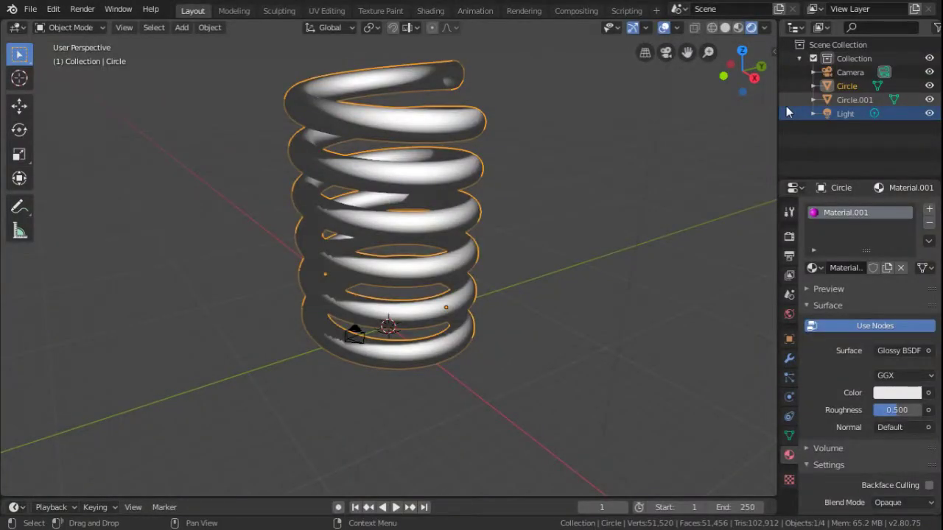
{"action": "left_click", "coordinate": [888, 399]}
{"action": "left_click", "coordinate": [831, 283]}
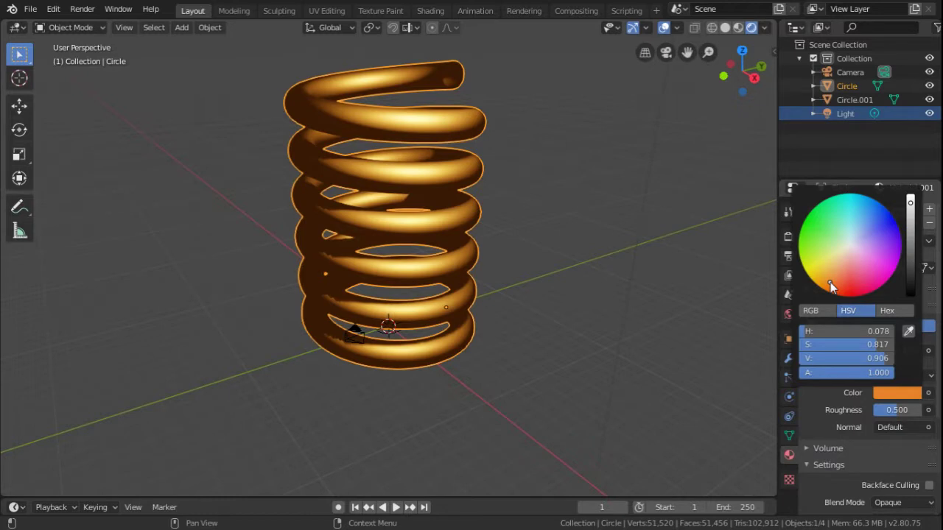
{"action": "left_click", "coordinate": [913, 257]}
{"action": "left_click_drag", "start_coordinate": [911, 256], "coordinate": [911, 270]}
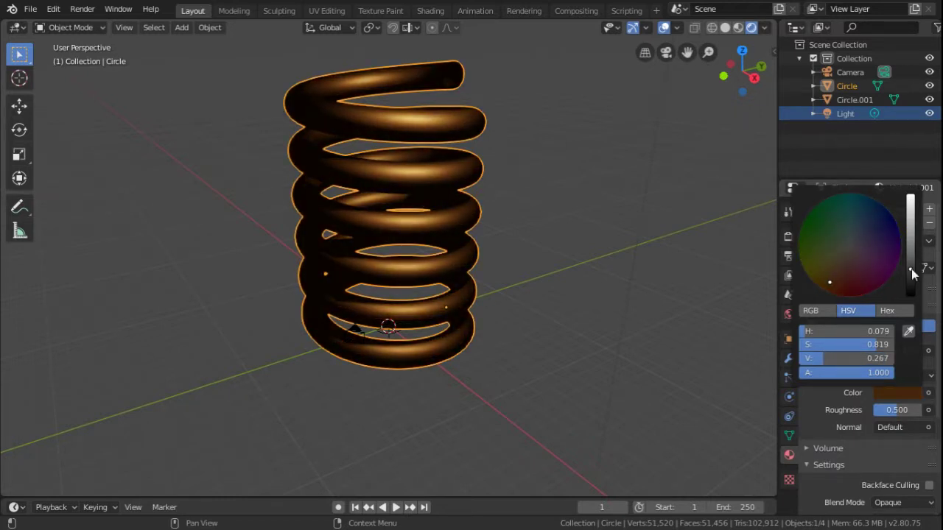
{"action": "left_click", "coordinate": [569, 189]}
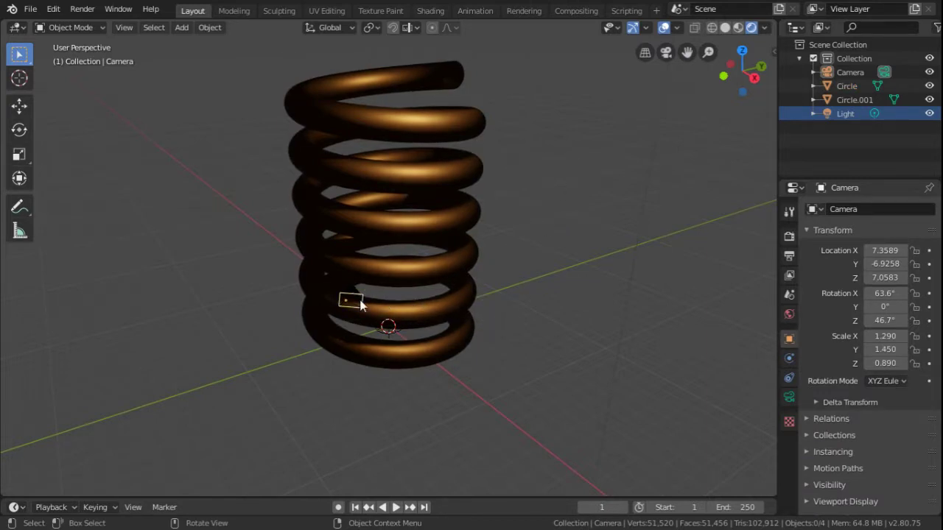
Step: Delete the camera from the scene
{"action": "key", "text": "Delete"}
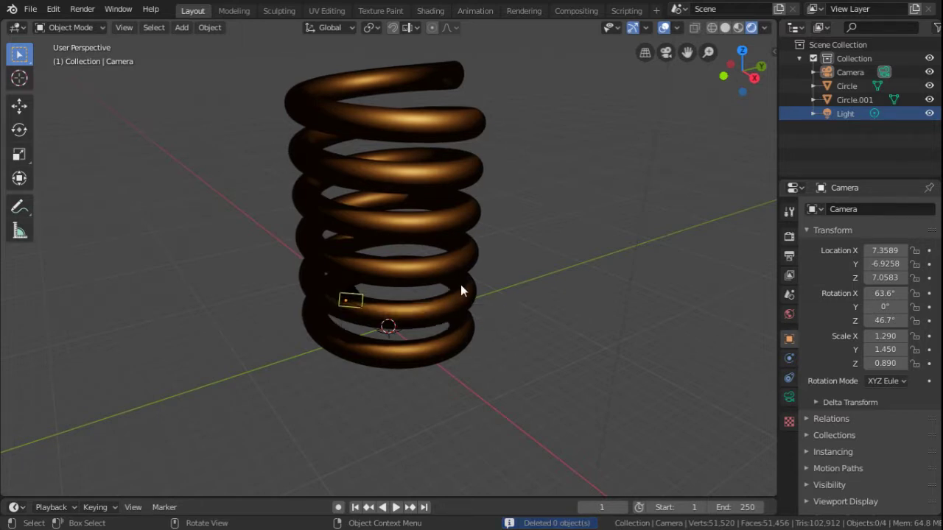
{"action": "left_click", "coordinate": [430, 290]}
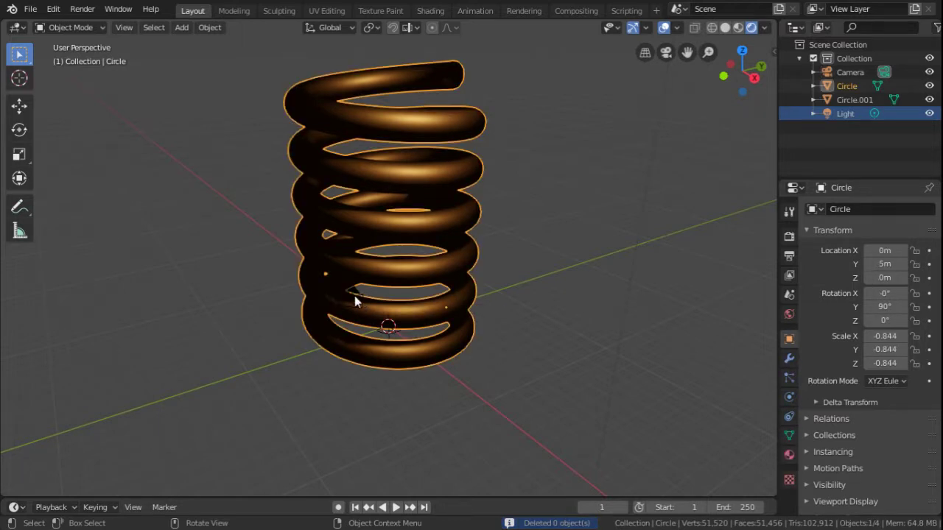
{"action": "left_click", "coordinate": [356, 300]}
{"action": "key", "text": "Delete"}
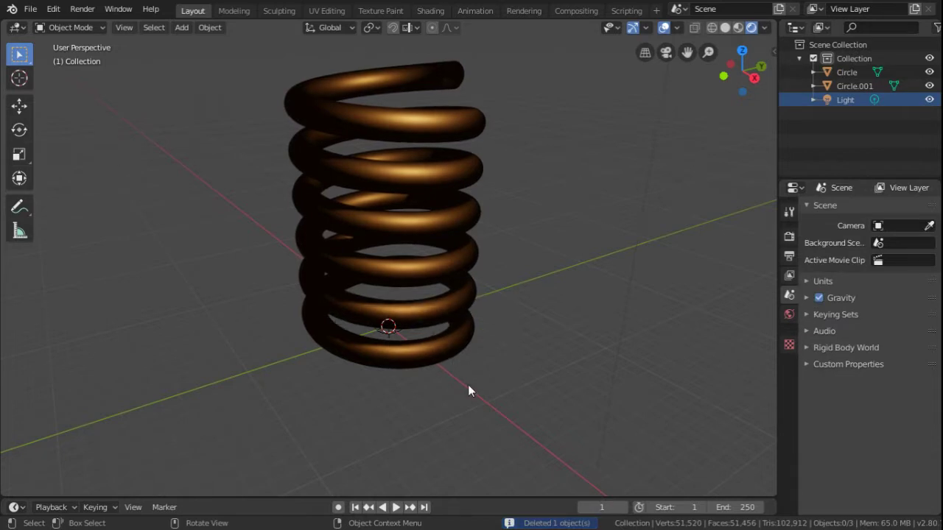
Step: Hide the Circle.001 curve in the Outliner
{"action": "scroll", "coordinate": [391, 346], "scroll_direction": "up", "scroll_amount": 3}
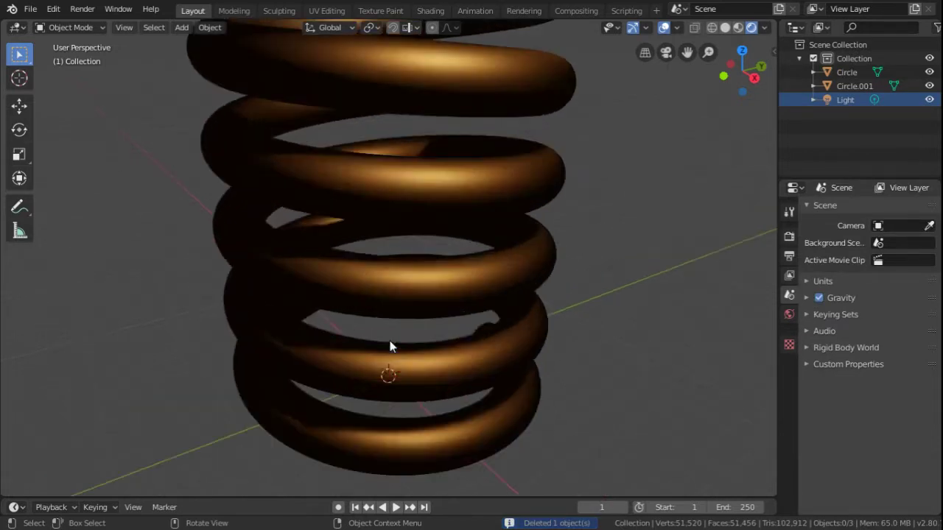
{"action": "scroll", "coordinate": [391, 346], "scroll_direction": "up", "scroll_amount": 3}
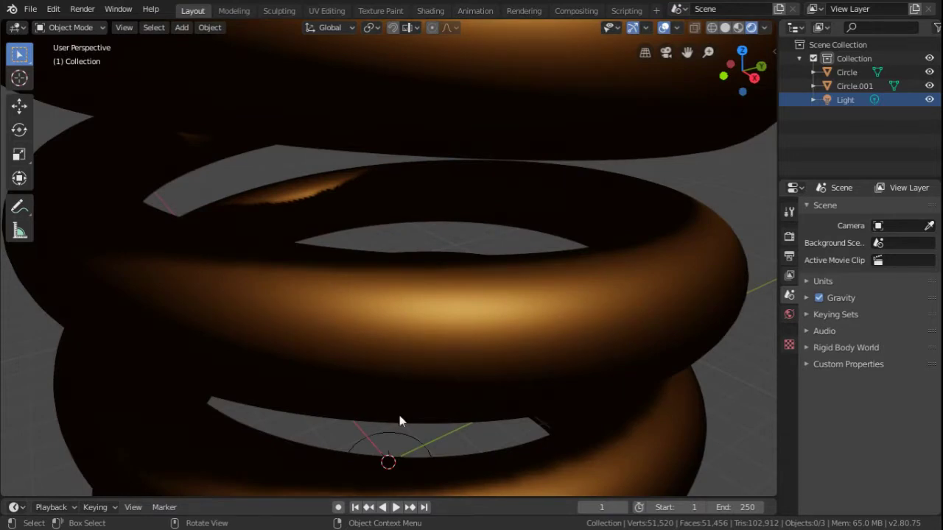
{"action": "left_click", "coordinate": [406, 436]}
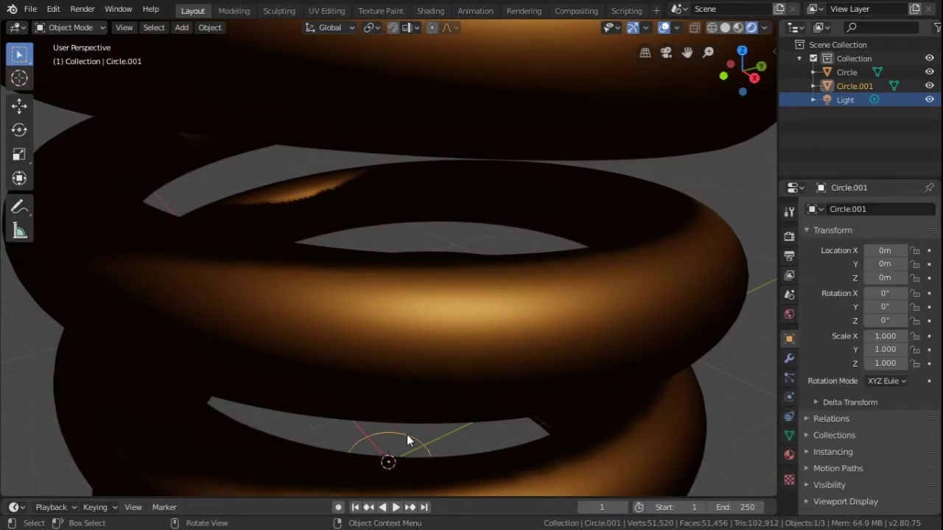
{"action": "left_click", "coordinate": [929, 87]}
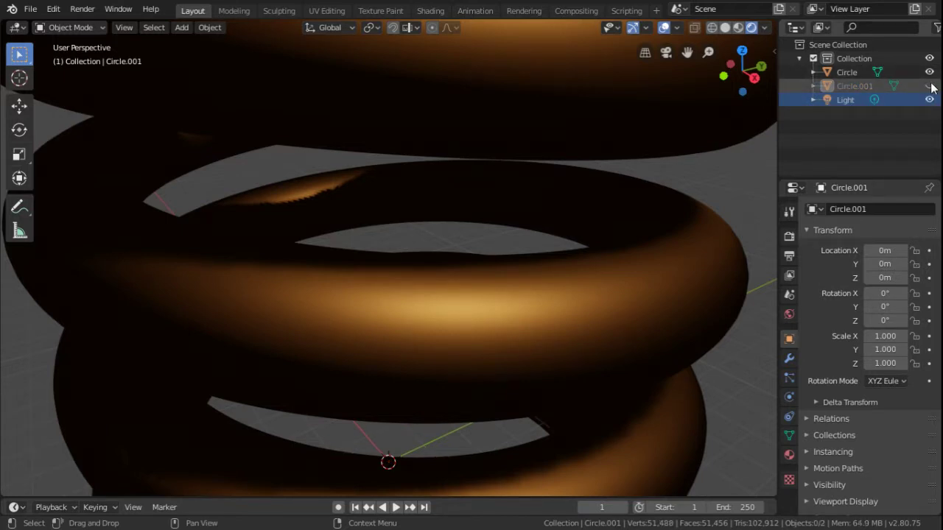
{"action": "scroll", "coordinate": [654, 259], "scroll_direction": "down", "scroll_amount": 5}
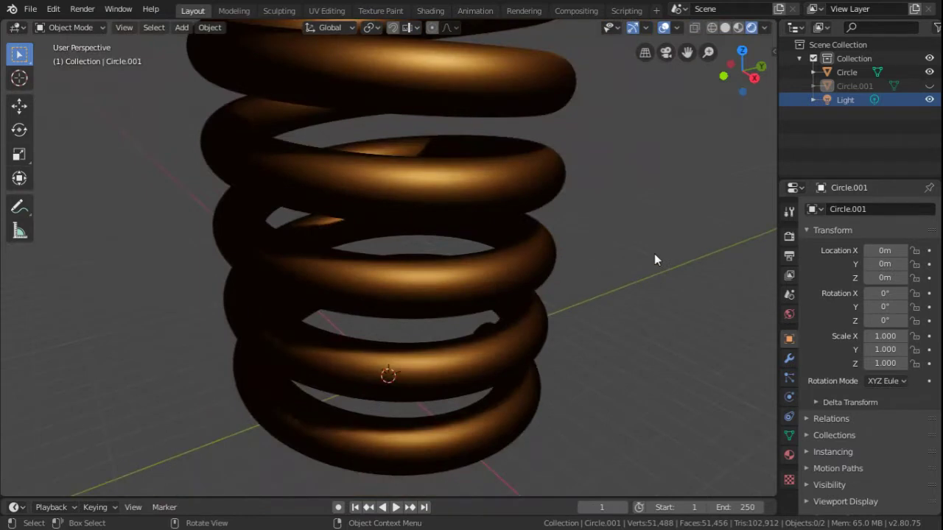
{"action": "scroll", "coordinate": [654, 259], "scroll_direction": "down", "scroll_amount": 2}
{"action": "scroll", "coordinate": [654, 260], "scroll_direction": "down", "scroll_amount": 2}
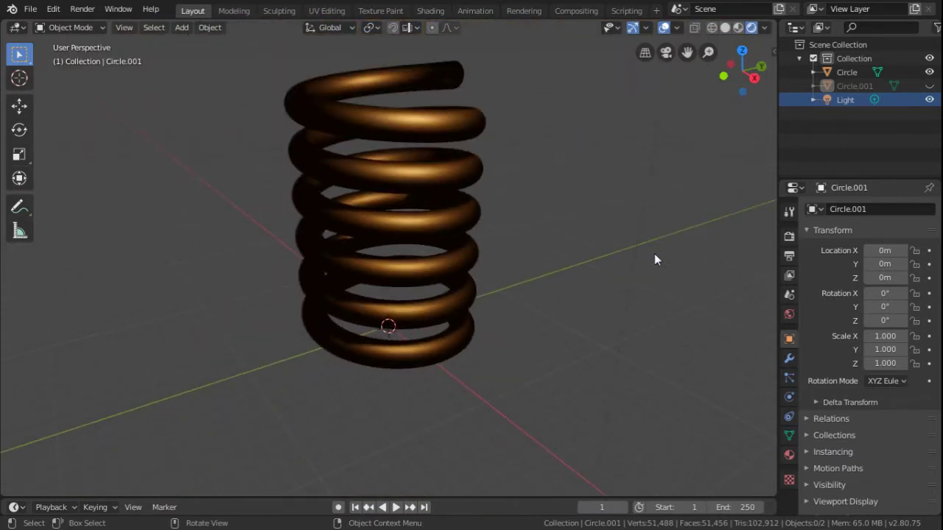